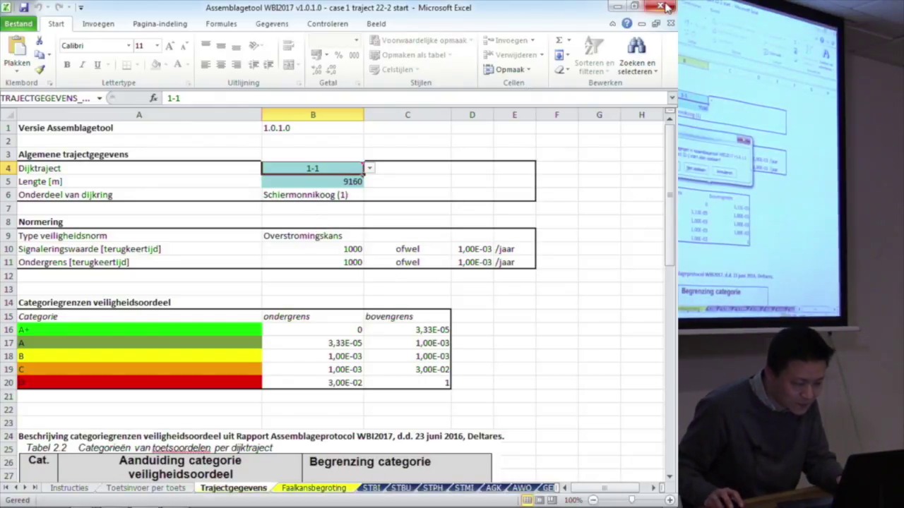
Step: Close the case 1 traject 22-2 start workbook without saving and switch to the 1 CASE 1 folder window
key(ctrl+w)
click(338, 277)
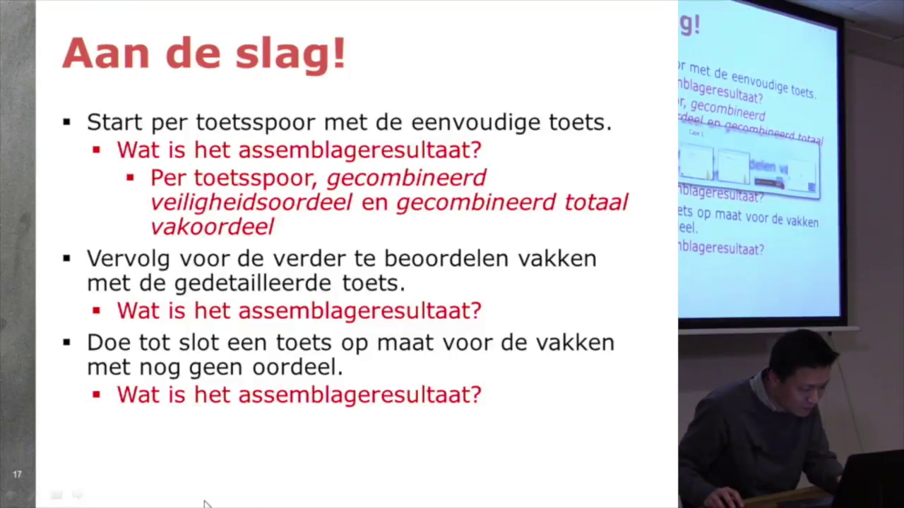
key(alt+Tab)
key(alt+Tab)
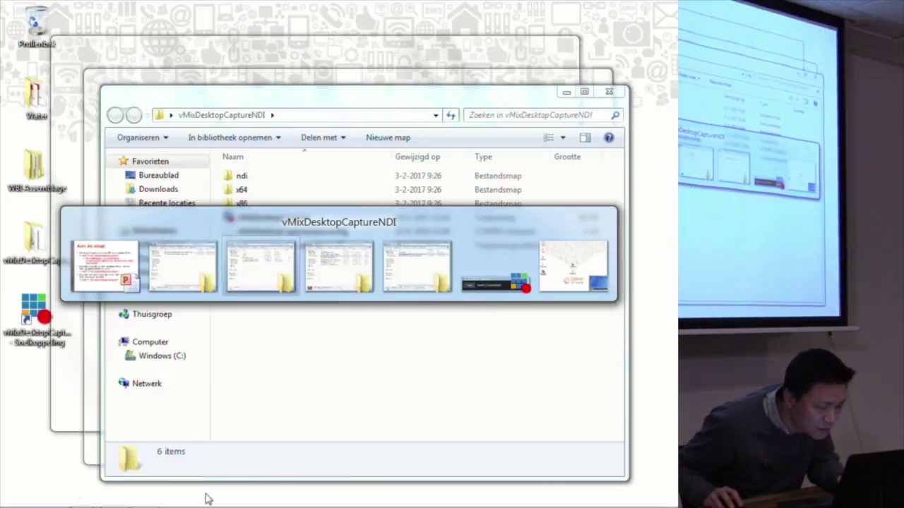
key(alt+Tab)
key(alt+Tab)
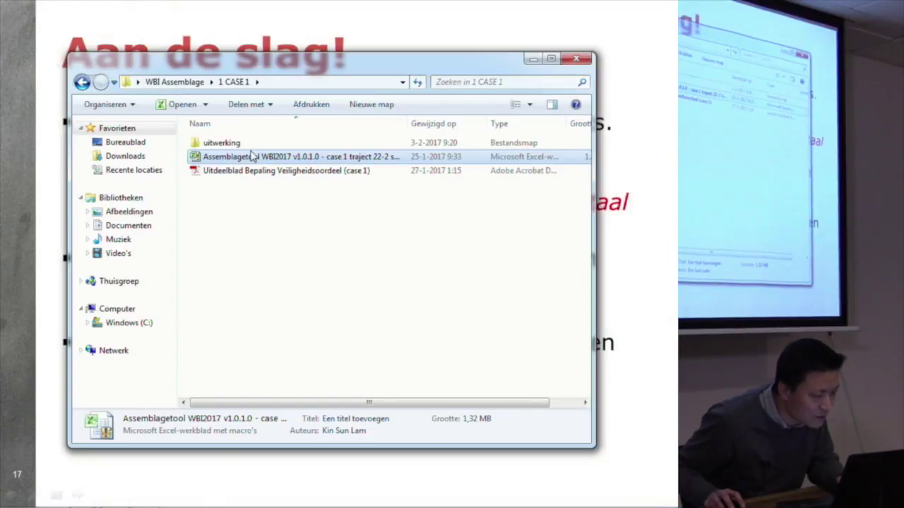
Step: Open the "case 1 traject 22-2 na ET" workbook from the uitwerking folder in a maximized window with its macro content enabled
double_click(251, 147)
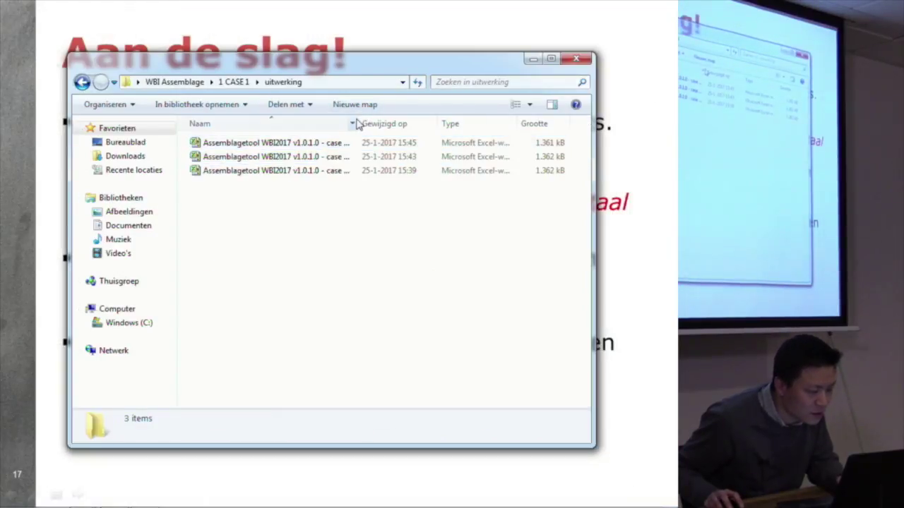
drag(356, 123, 424, 123)
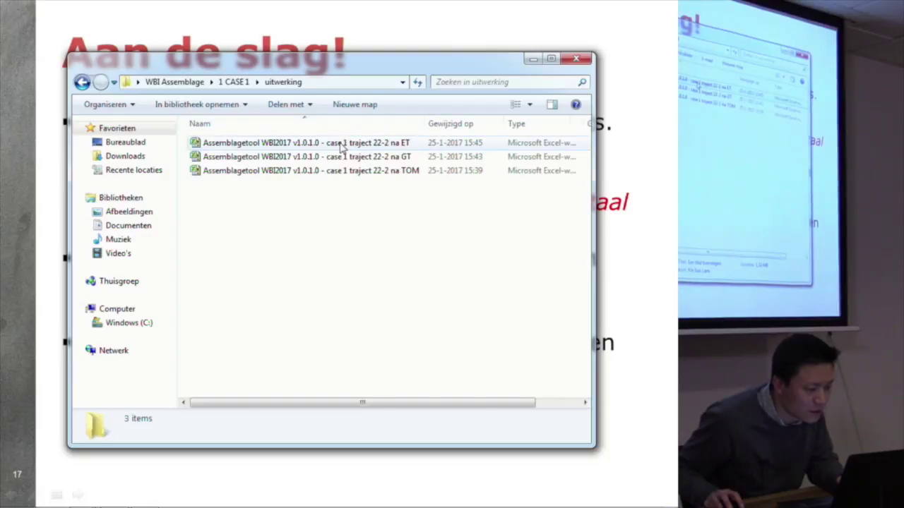
double_click(341, 145)
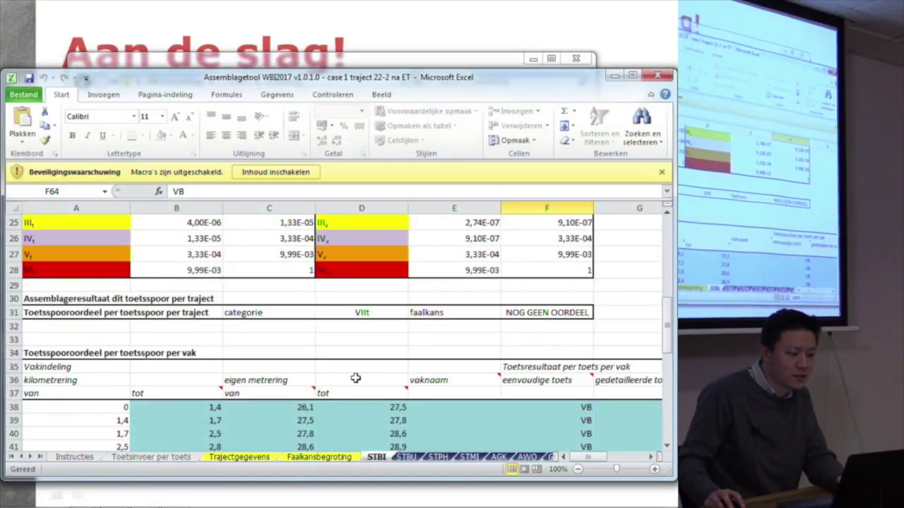
click(255, 174)
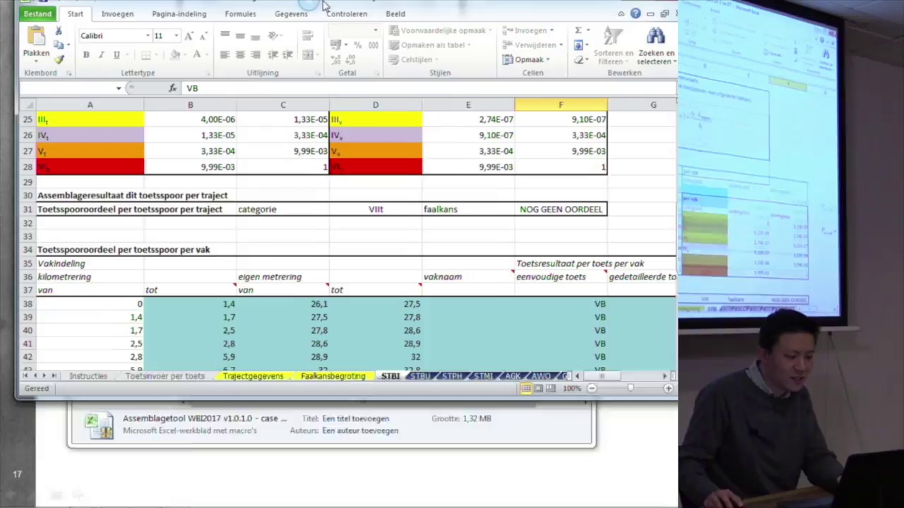
drag(324, 6, 325, 1)
Step: Review the general data on the Trajectgegevens sheet and the eenvoudige toets results per section on the STBI sheet
scroll(309, 224, up, 8)
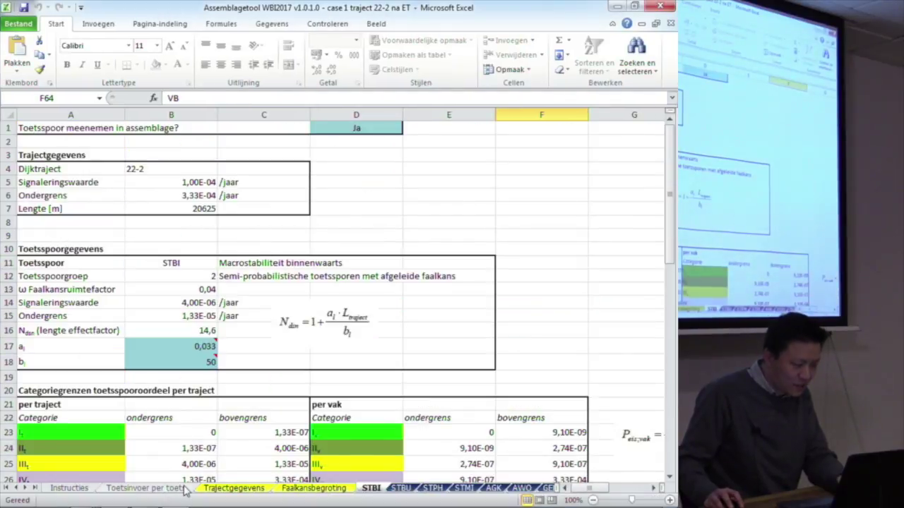
click(212, 488)
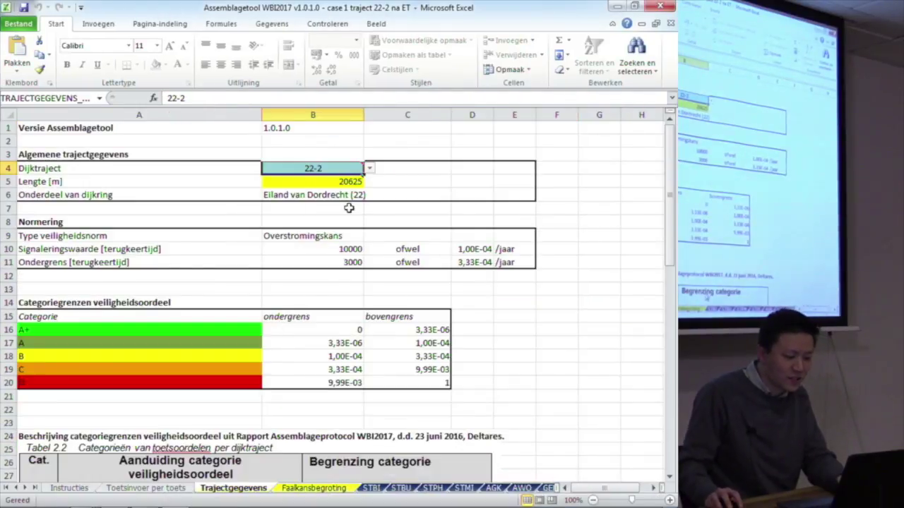
click(369, 488)
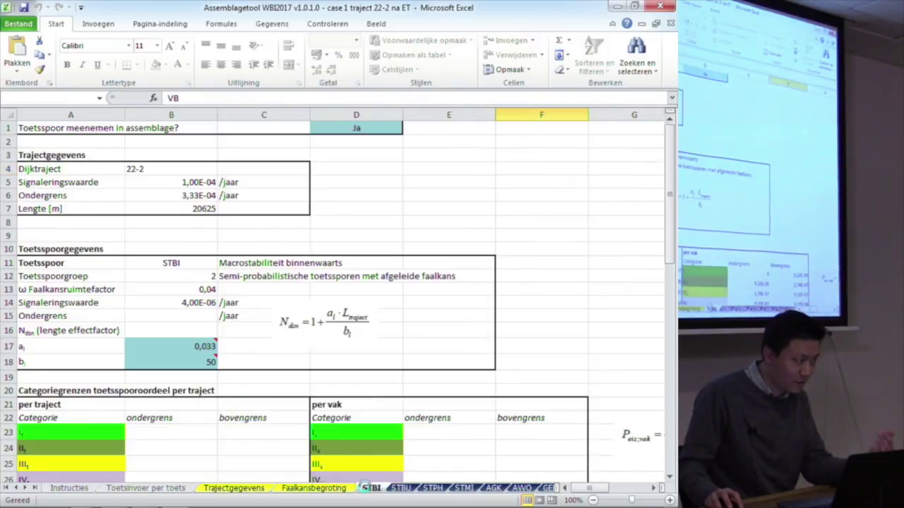
scroll(396, 368, down, 13)
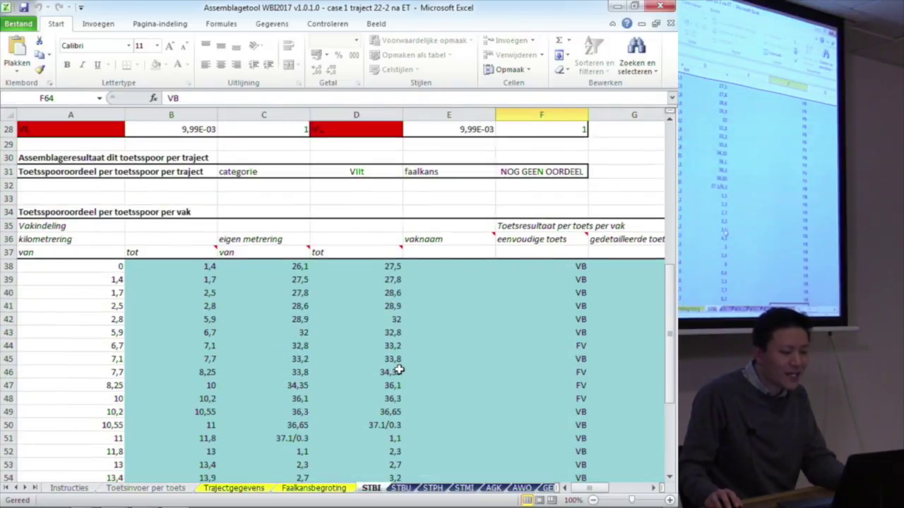
scroll(399, 371, up, 3)
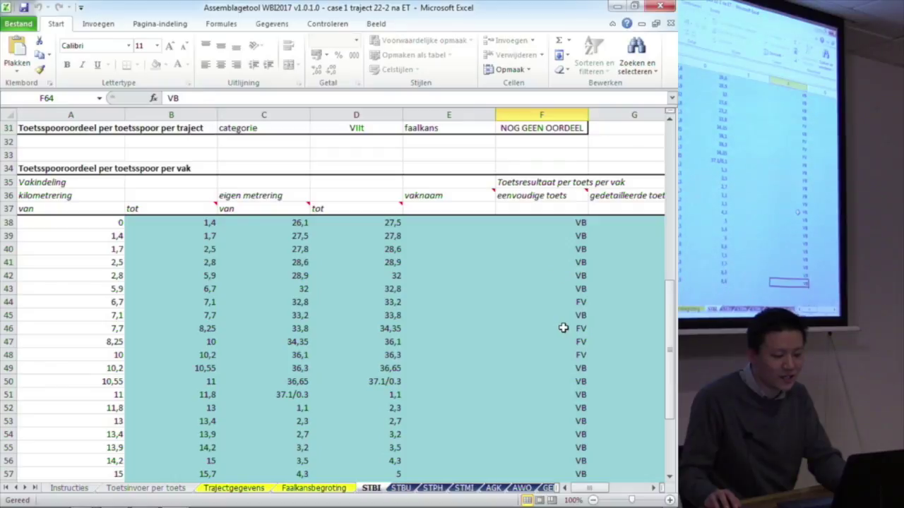
scroll(563, 327, down, 2)
scroll(563, 328, up, 2)
Step: Examine the Toetsoordeel per toets per vak columns for the eenvoudige toets on the STBI sheet, down to row 64
drag(587, 488, 609, 494)
scroll(562, 401, up, 1)
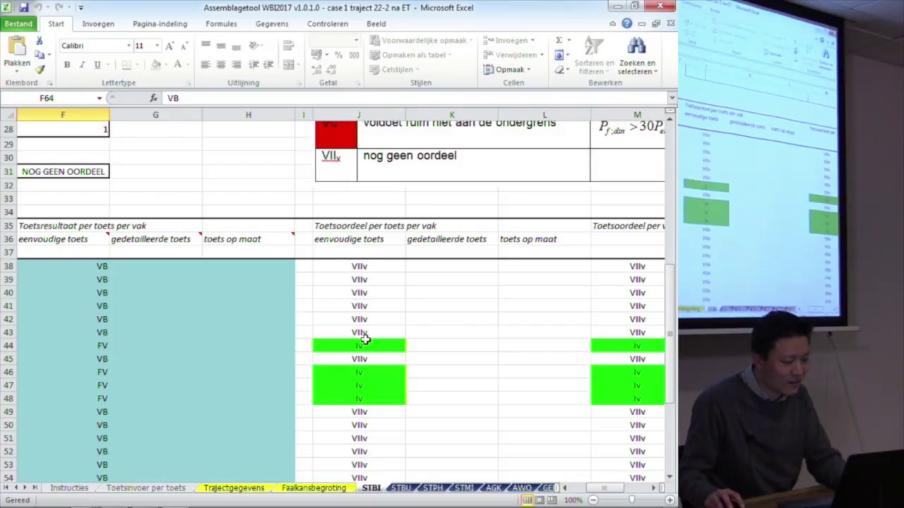
scroll(364, 340, down, 1)
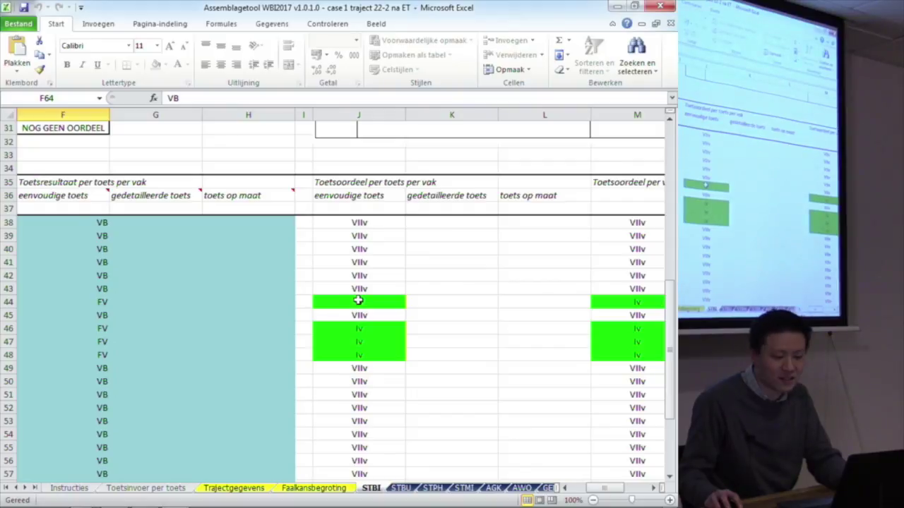
scroll(367, 321, down, 2)
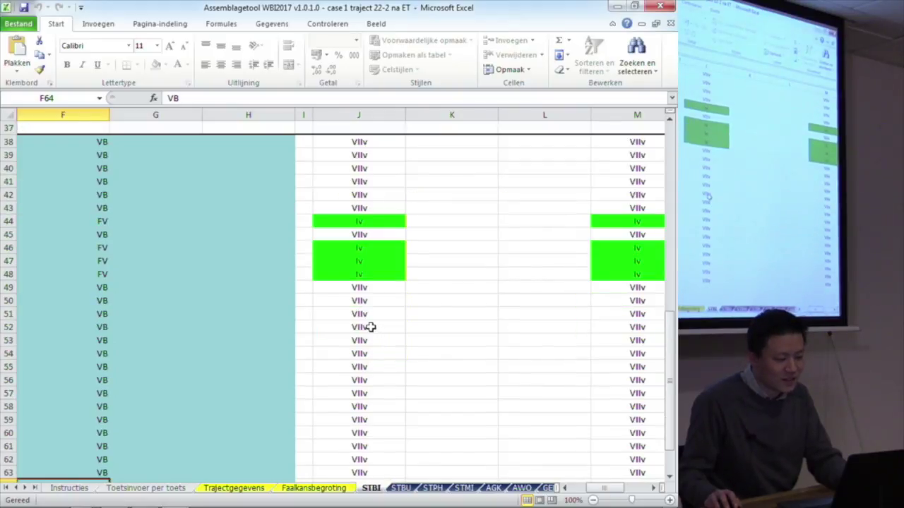
scroll(370, 327, down, 1)
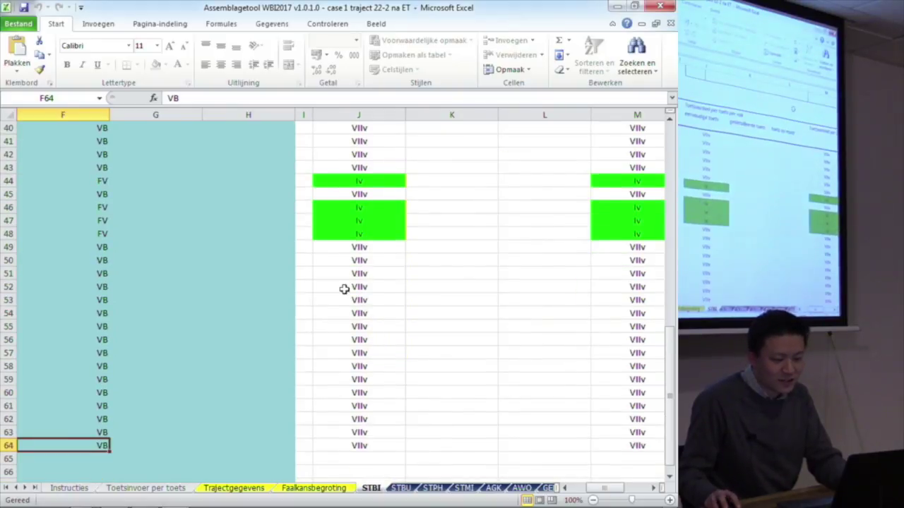
scroll(344, 289, up, 3)
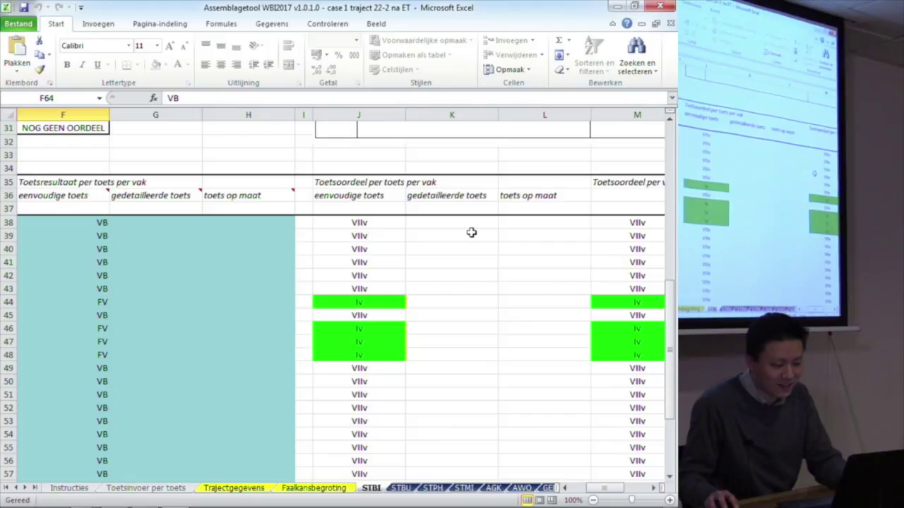
scroll(536, 267, up, 2)
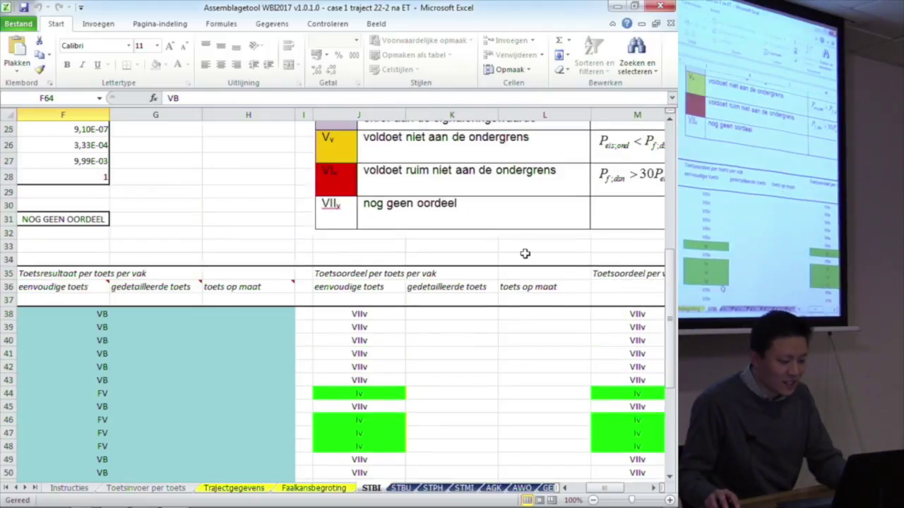
Step: View the piping data and trajectory result on the STPH sheet, including the length-effect parameters near its start
click(575, 488)
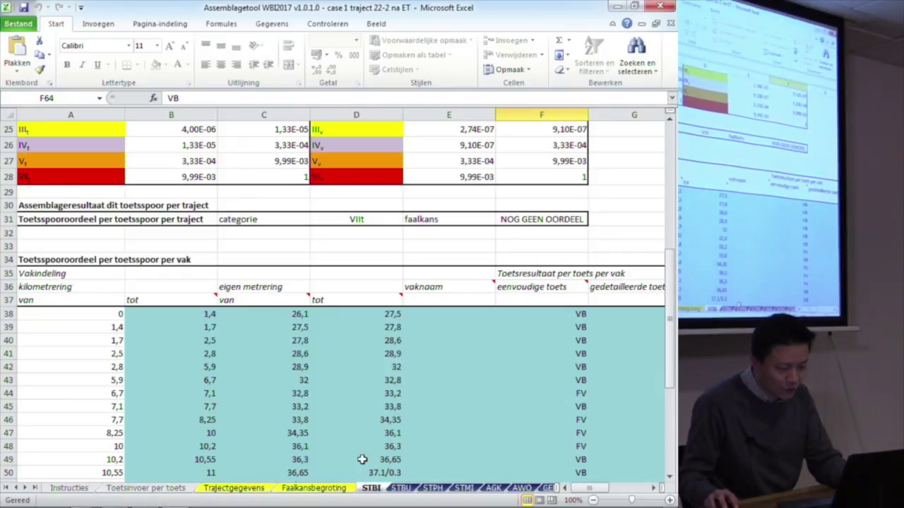
click(432, 488)
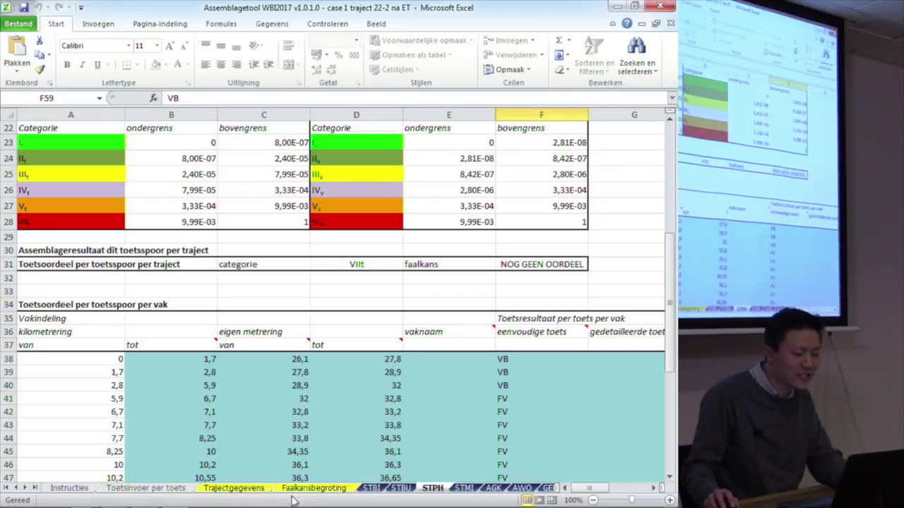
scroll(280, 462, up, 7)
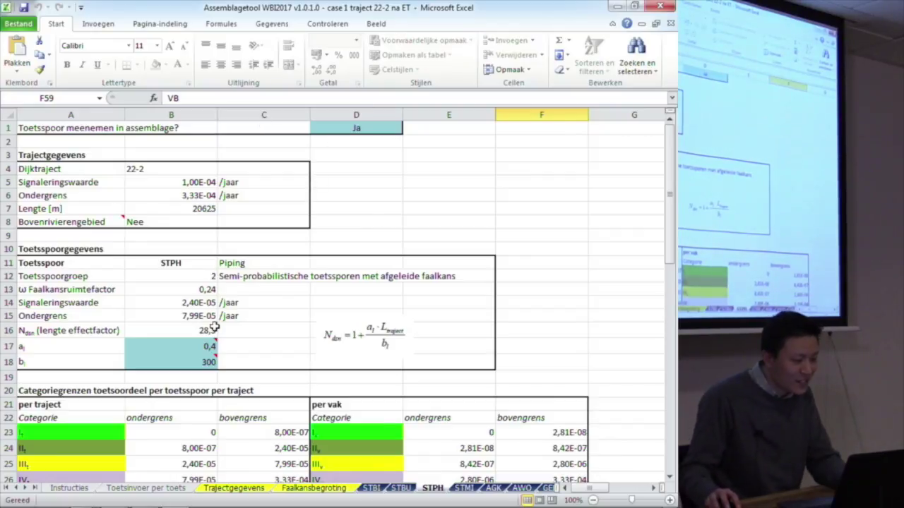
Step: Review the assembly results per toetsspoor and the combined safety verdict on the Gecombineerd veiligheidsoordeel sheet
click(34, 489)
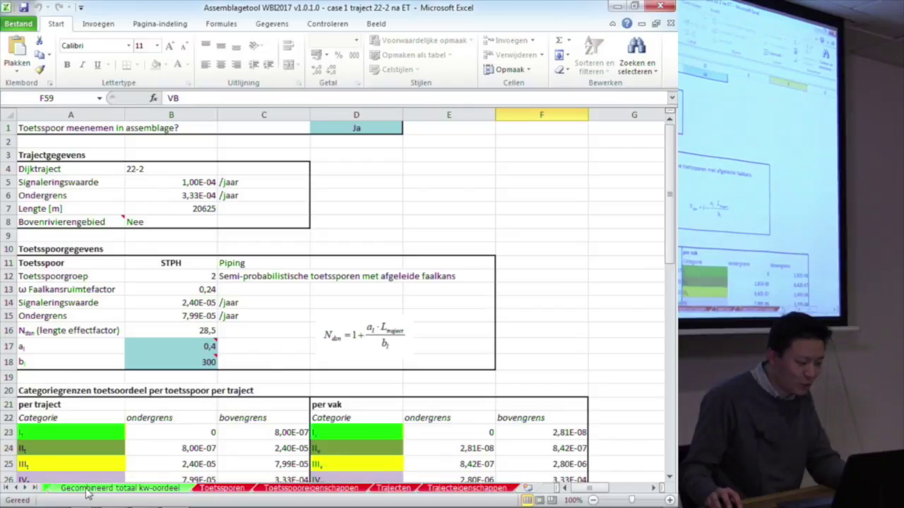
click(16, 489)
click(15, 488)
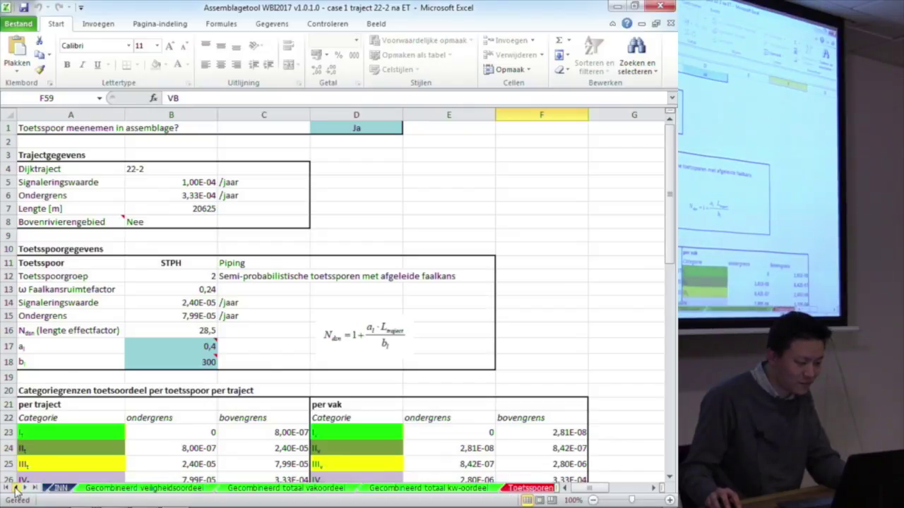
click(116, 489)
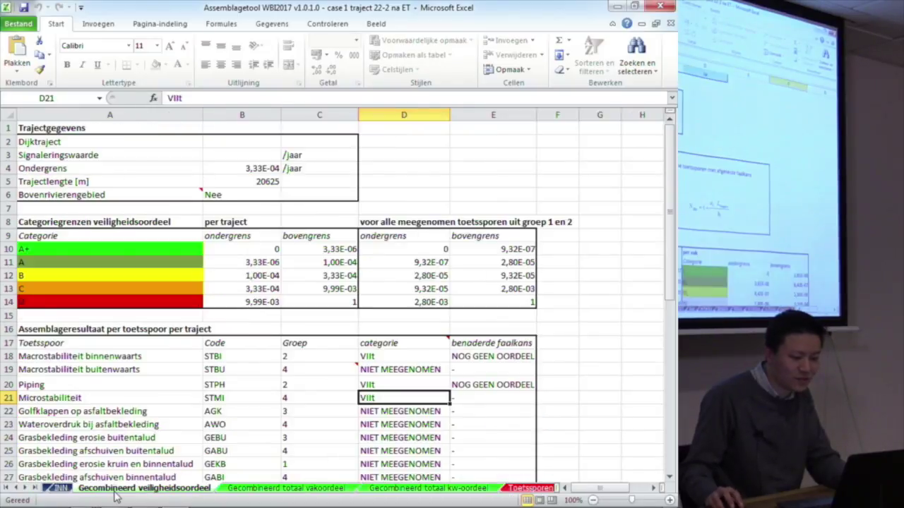
scroll(466, 265, down, 2)
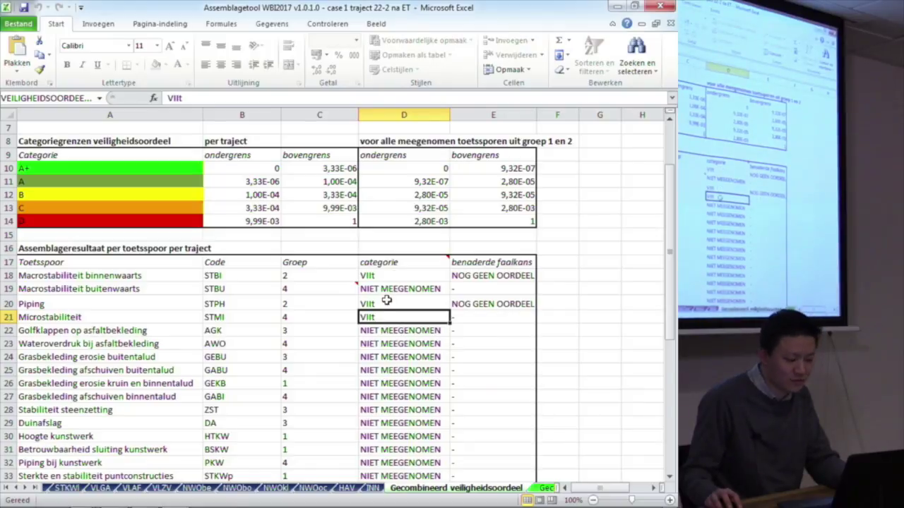
scroll(388, 300, down, 6)
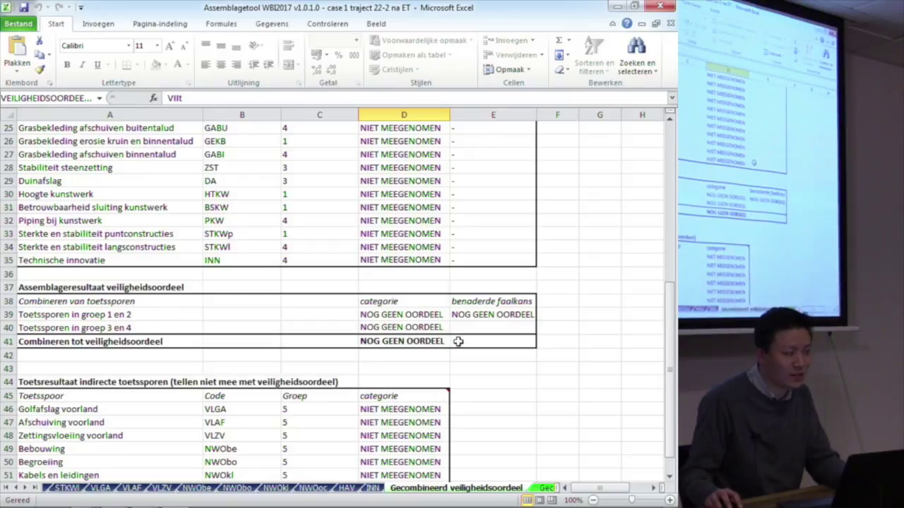
scroll(413, 330, down, 1)
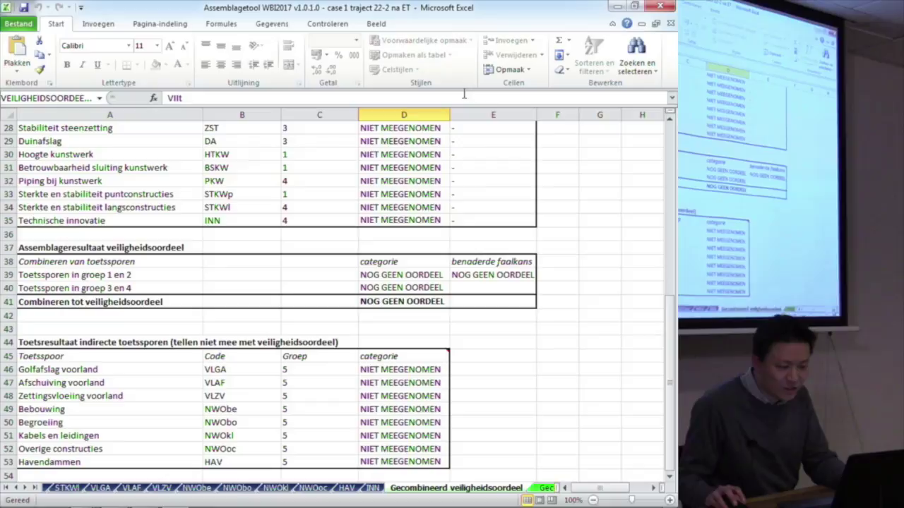
Step: Close the "na ET" workbook without saving and open "case 1 traject 22-2 na GT" from the uitwerking folder
click(666, 7)
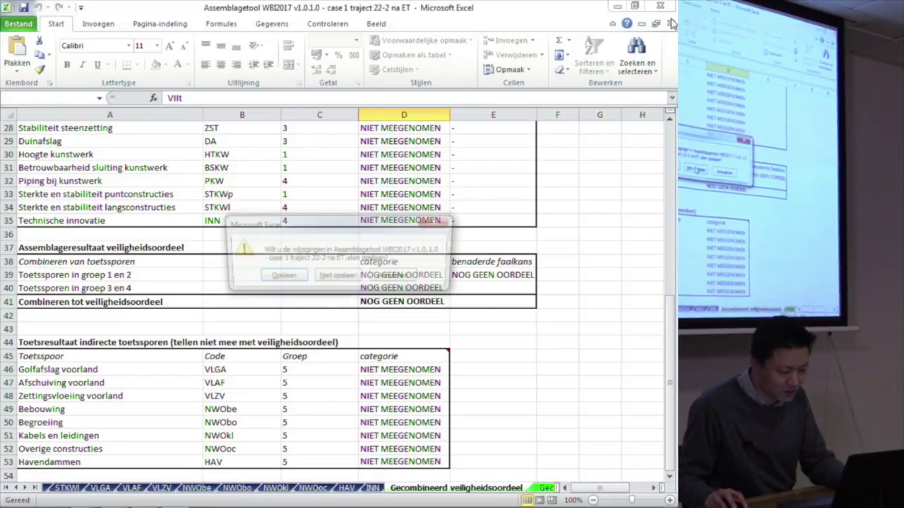
click(337, 275)
key(alt+Tab)
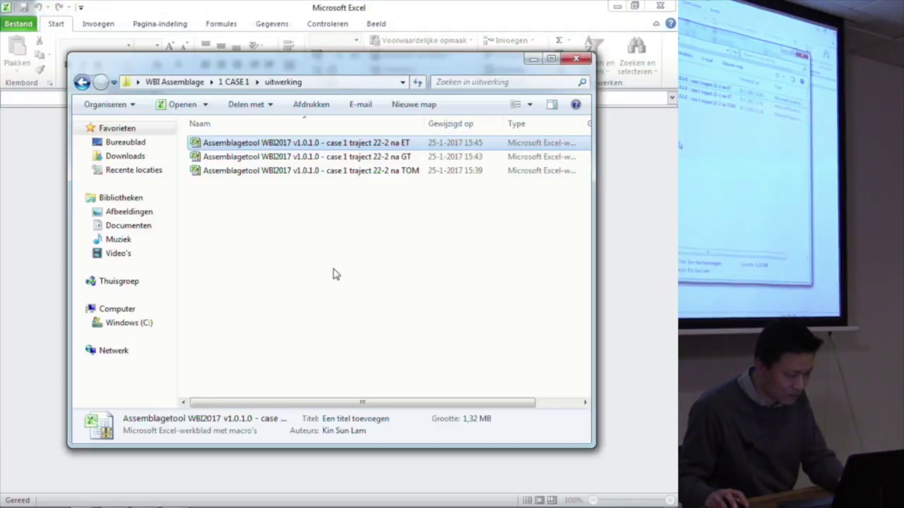
key(Down)
key(Return)
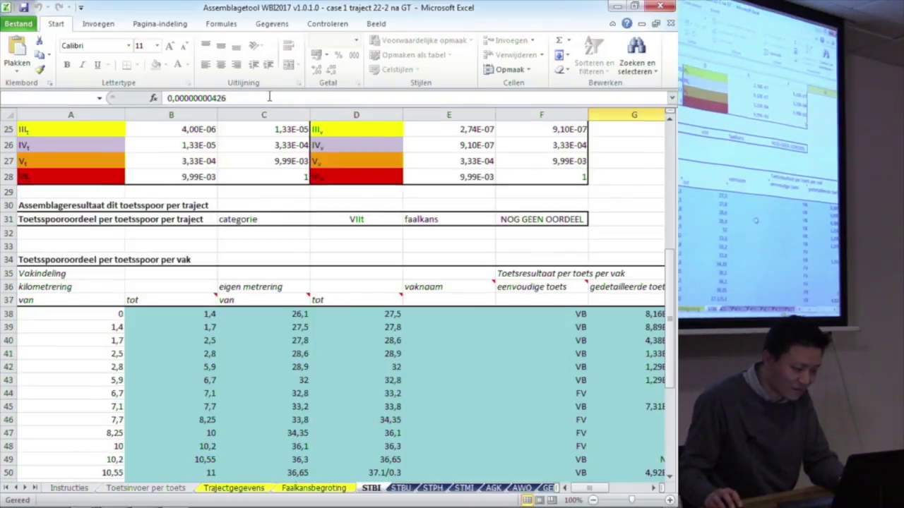
Step: Examine the gedetailleerde toets results and verdicts per section on the STBI sheet of the "na GT" workbook
scroll(464, 332, up, 2)
scroll(464, 323, down, 2)
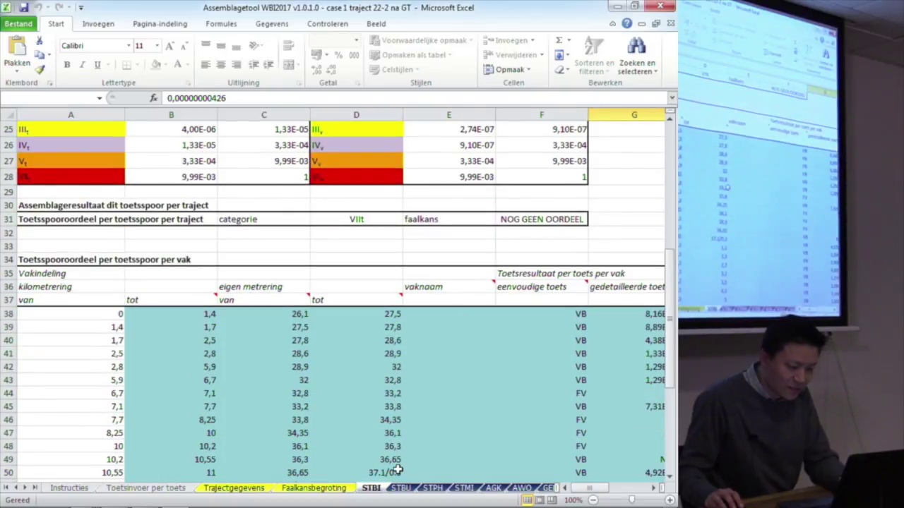
scroll(407, 301, down, 4)
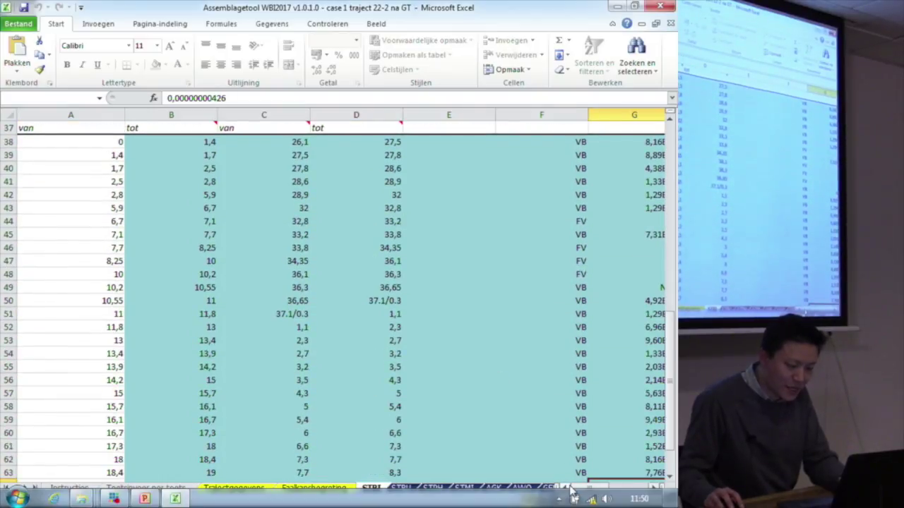
drag(591, 488, 594, 493)
scroll(286, 254, up, 3)
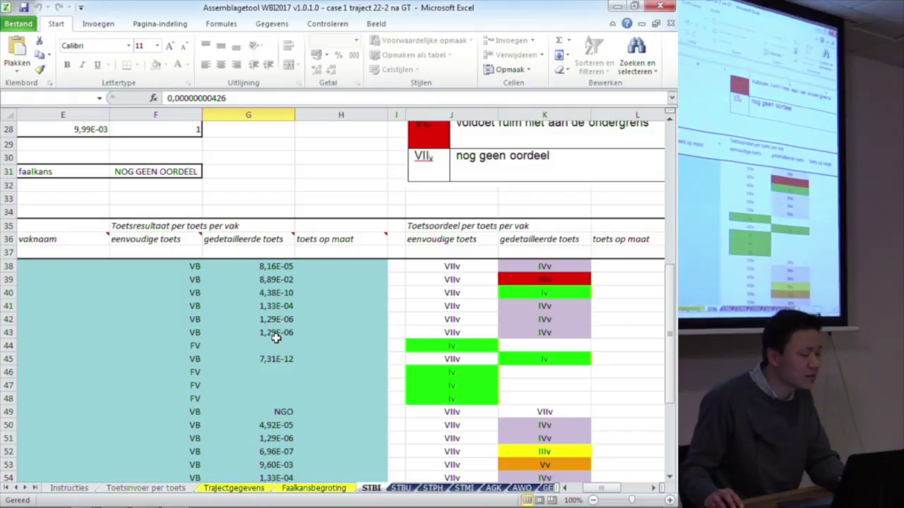
scroll(275, 337, down, 4)
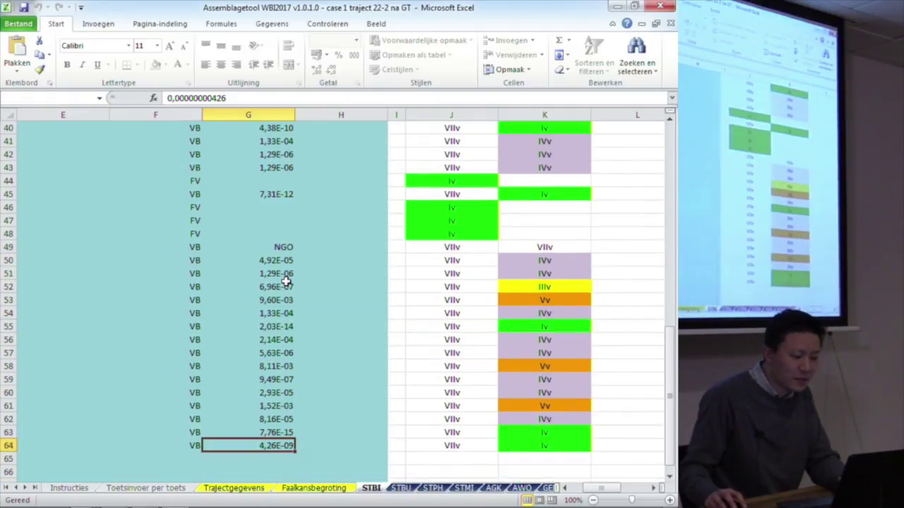
scroll(408, 256, up, 2)
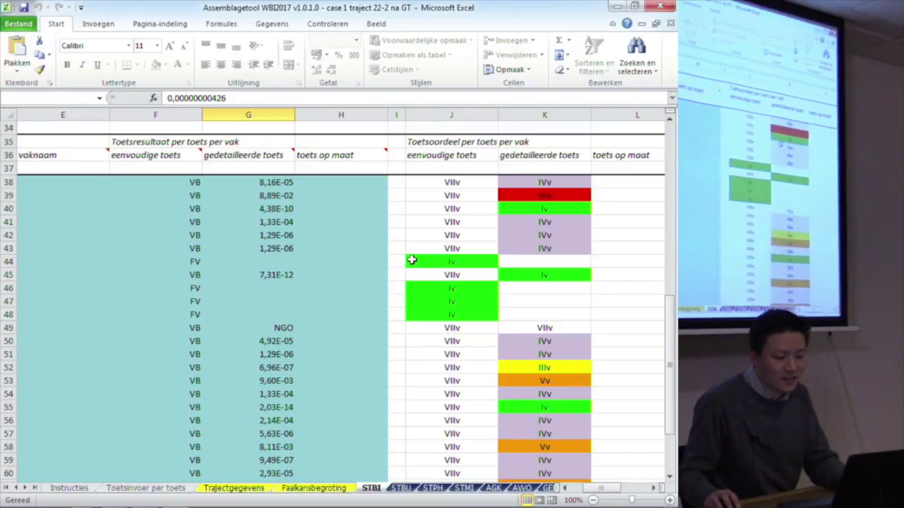
Step: Compare the combined Toetsoordeel per vak on the STBI sheet with the category legend and the category boundaries per traject and per vak
scroll(520, 218, up, 6)
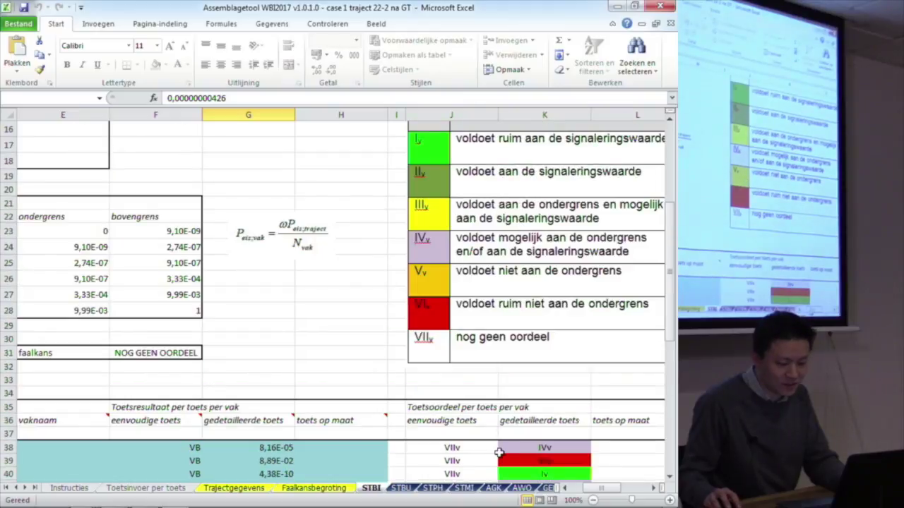
drag(599, 488, 586, 488)
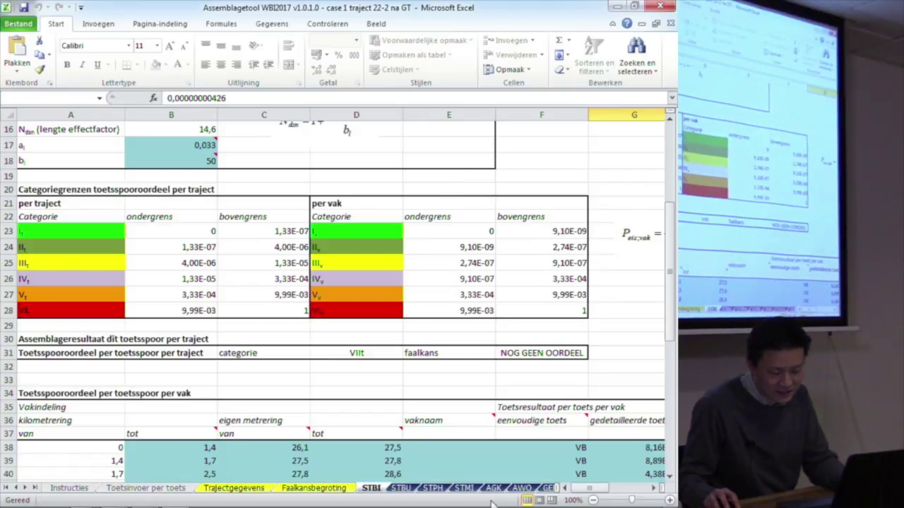
drag(581, 489, 600, 489)
scroll(505, 382, down, 4)
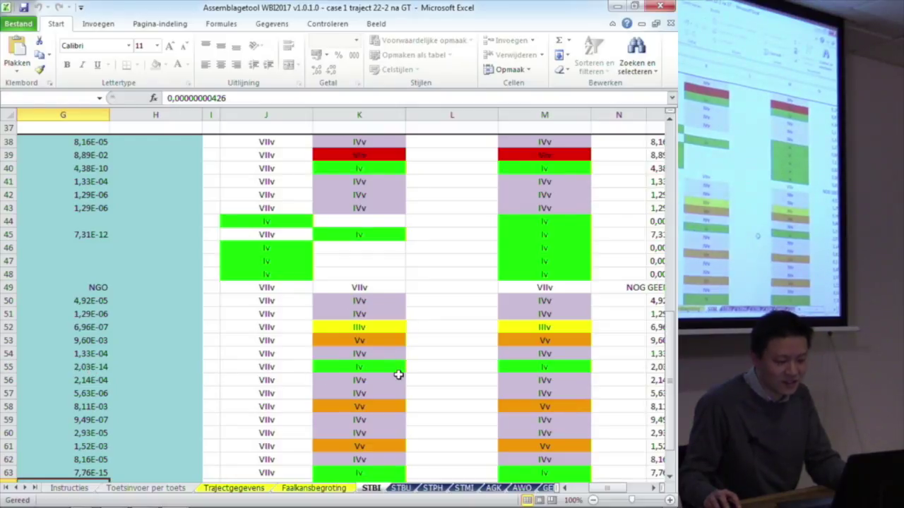
scroll(551, 227, up, 1)
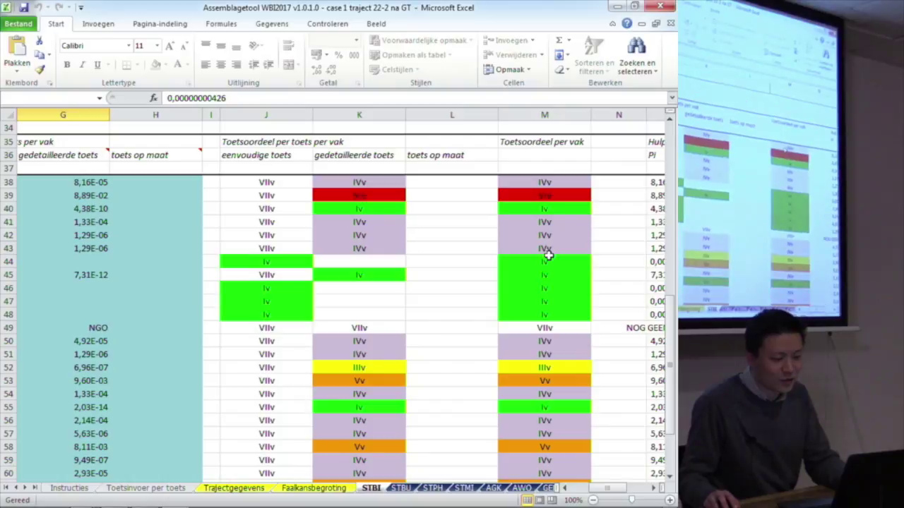
scroll(534, 232, up, 4)
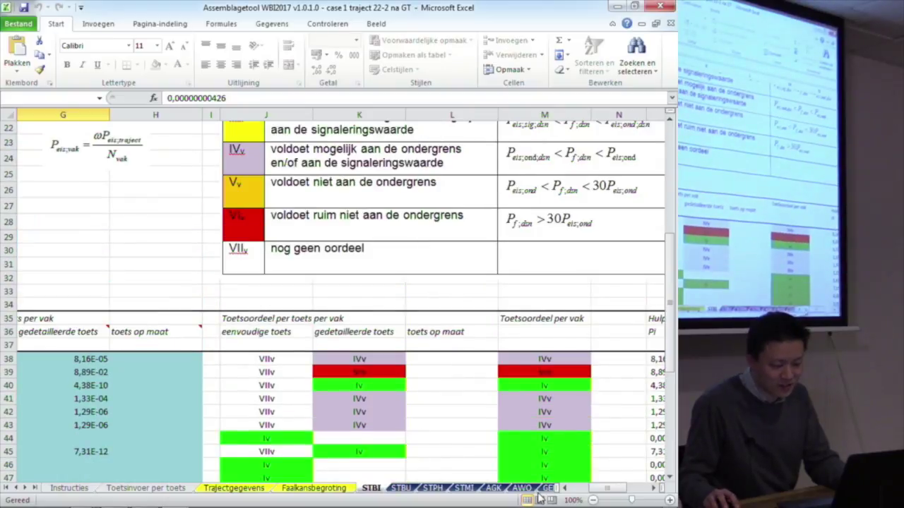
Step: Check the STBI assembly result for the whole trajectory against the gedetailleerde toets results and verdicts of the individual sections
scroll(523, 463, left, 3)
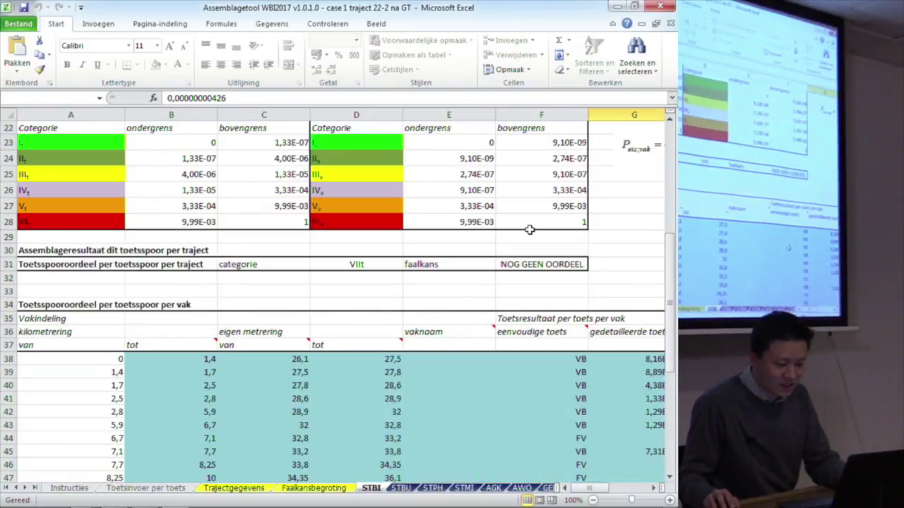
scroll(517, 295, up, 1)
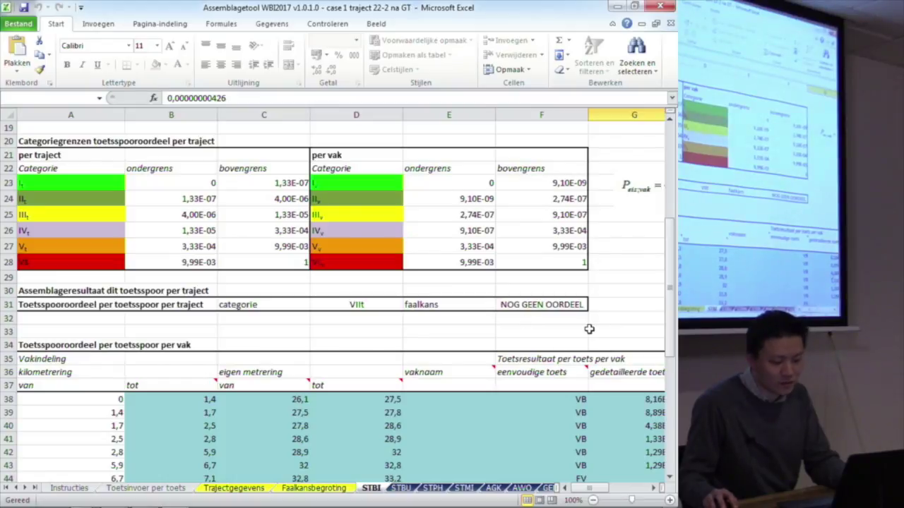
scroll(636, 462, right, 3)
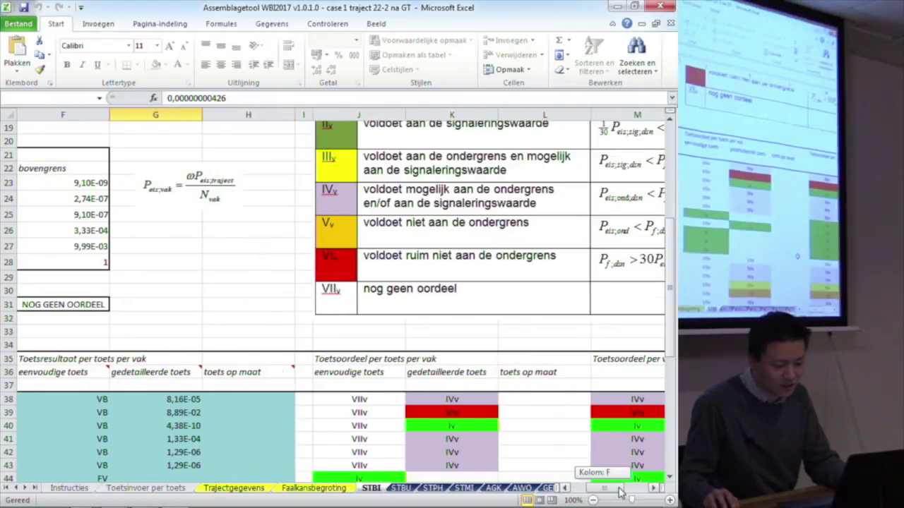
scroll(562, 401, down, 6)
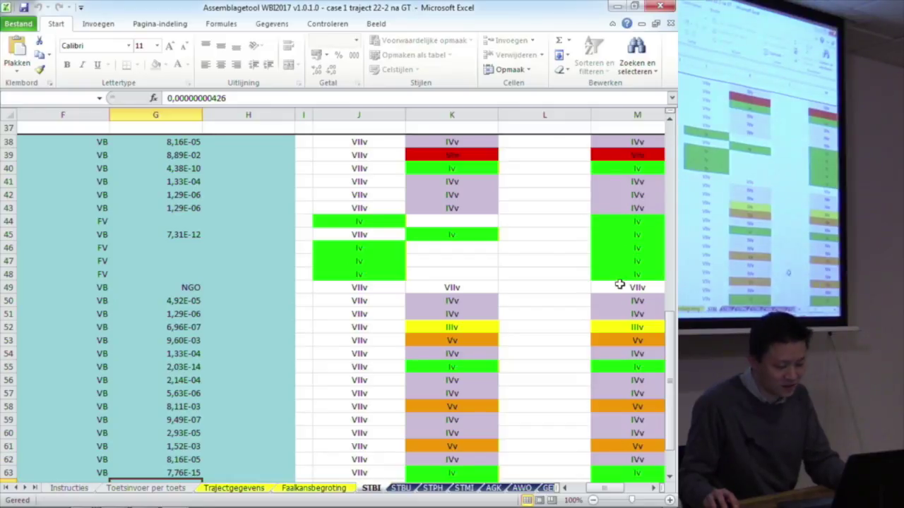
scroll(565, 487, left, 3)
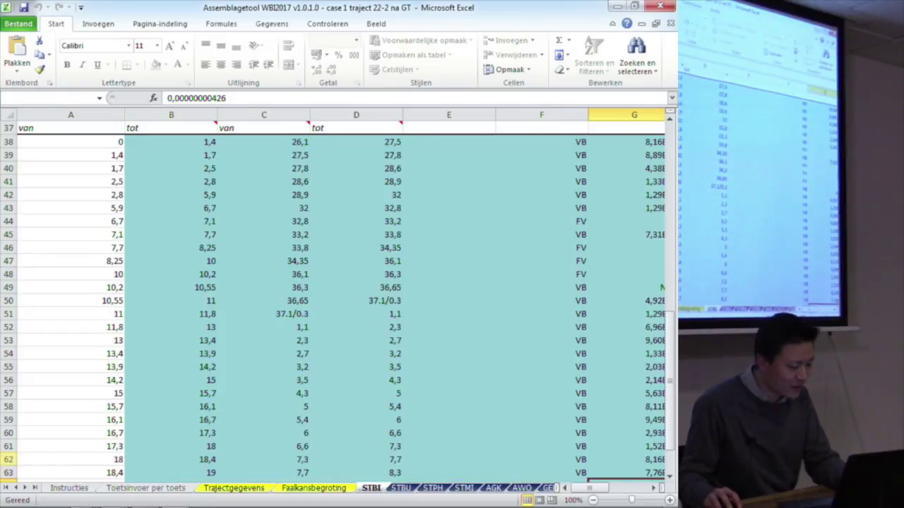
Step: Open the Gecombineerd veiligheidsoordeel sheet and review the category and failure probability per toetsspoor together with the combined verdict per group
click(34, 488)
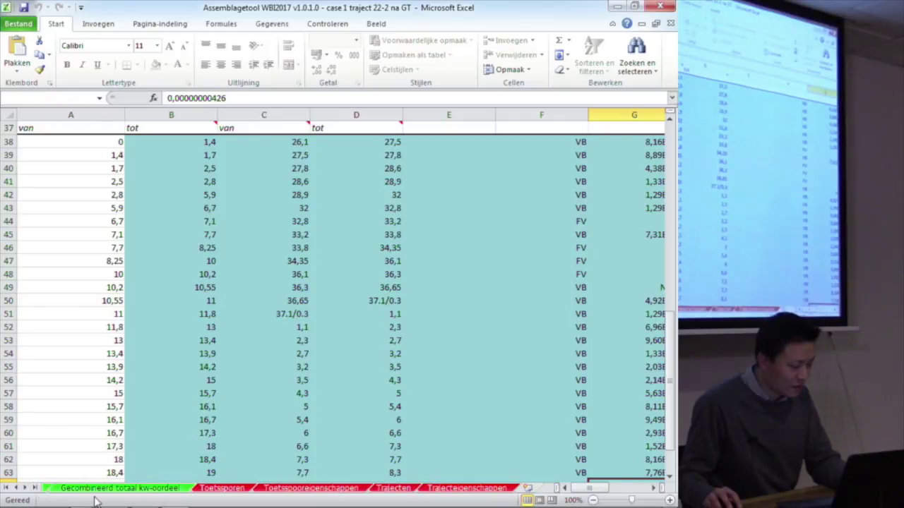
click(8, 488)
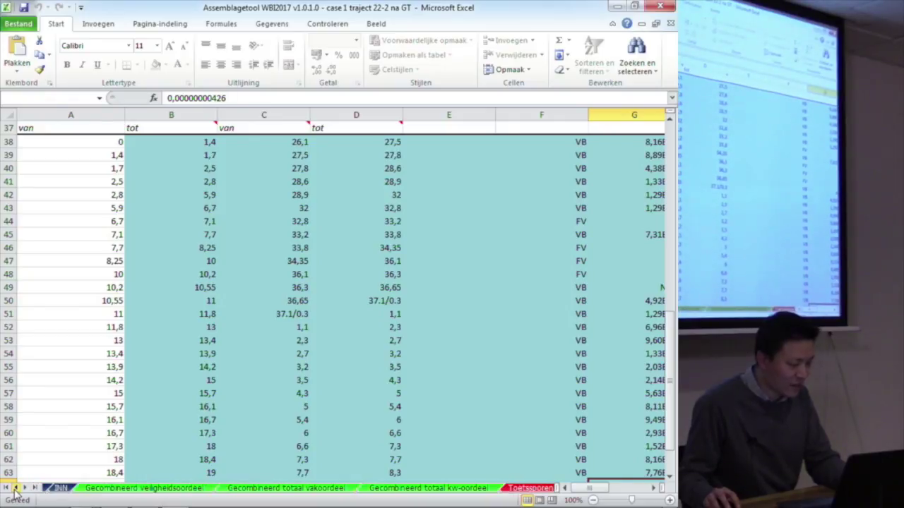
click(172, 490)
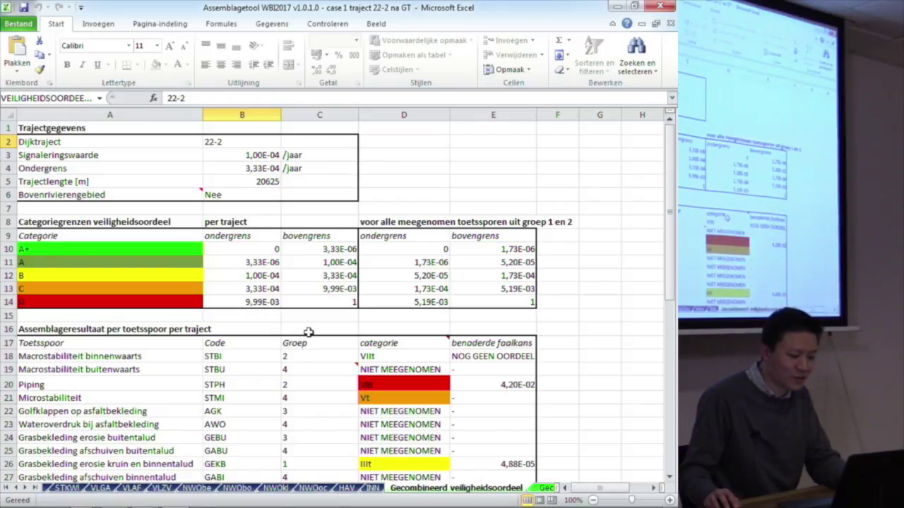
scroll(404, 349, down, 1)
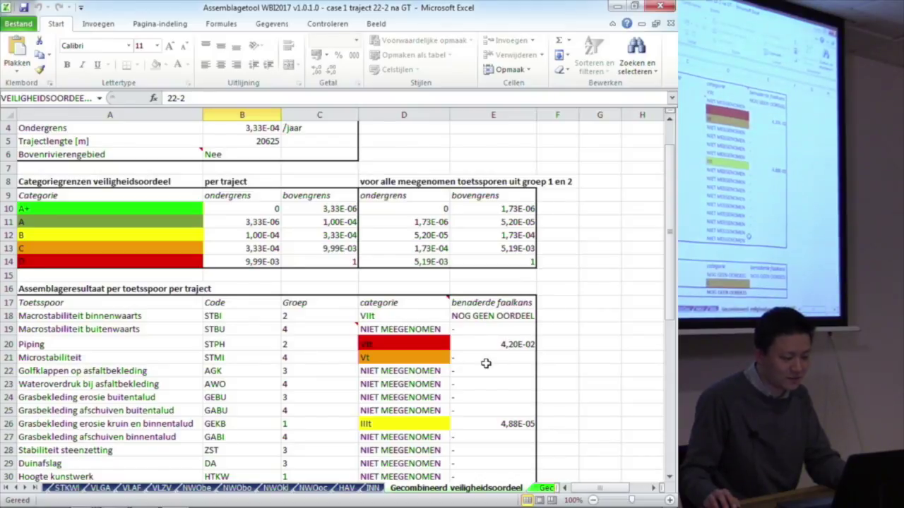
scroll(451, 374, down, 4)
scroll(448, 373, down, 2)
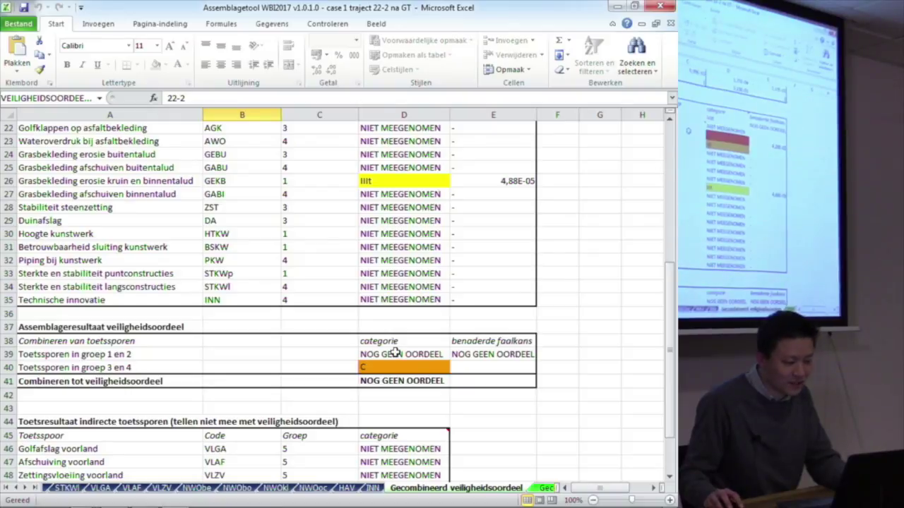
scroll(395, 351, up, 3)
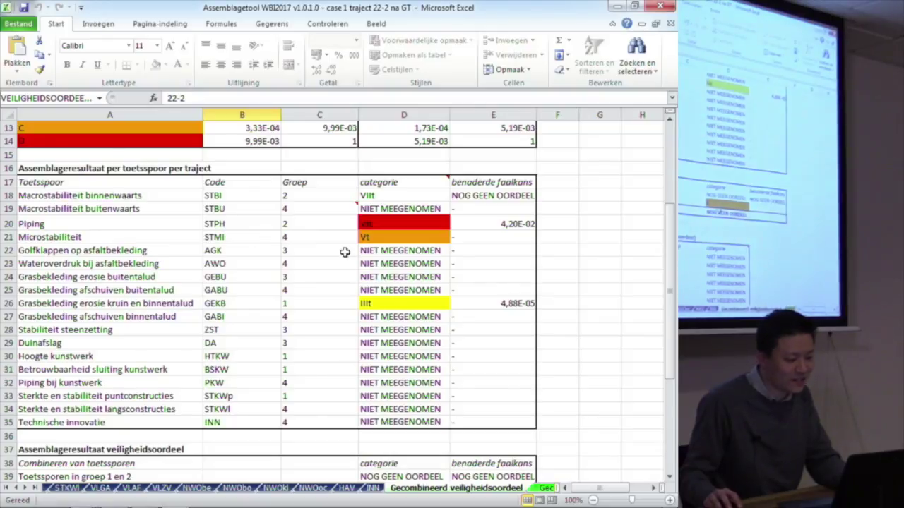
scroll(349, 256, down, 4)
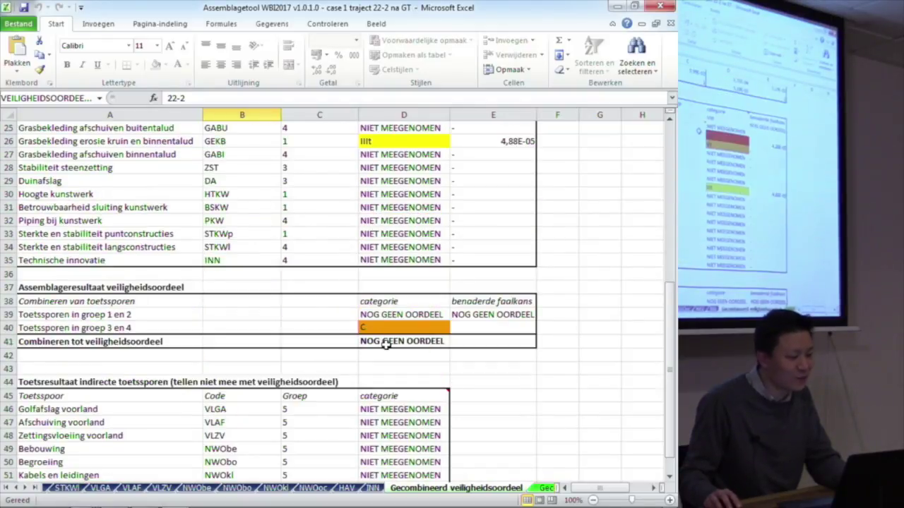
scroll(344, 219, up, 4)
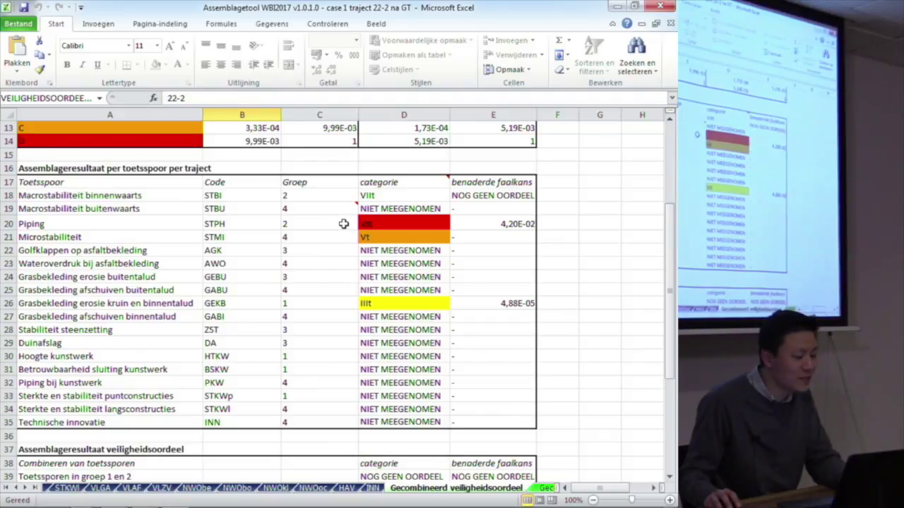
scroll(340, 224, up, 2)
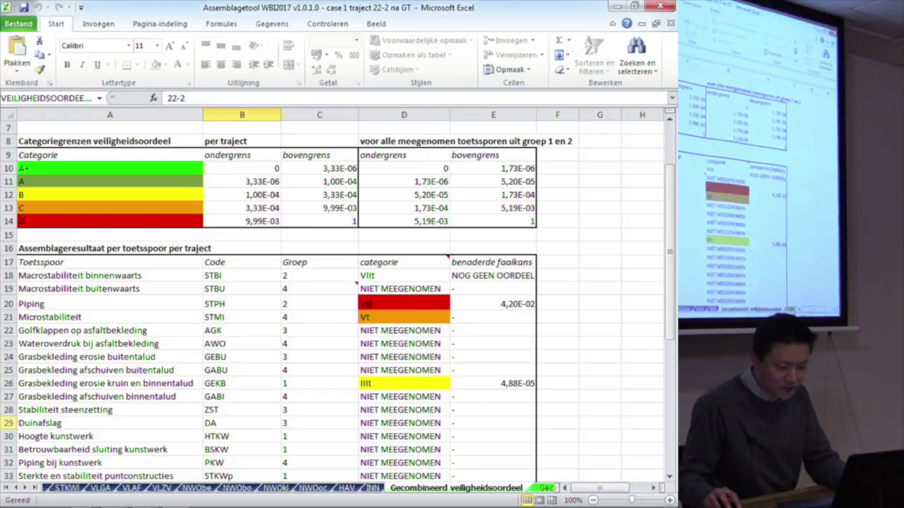
Step: Open the Gecombineerd totaal vakoordeel sheet and compare the total verdict per section with the STBI, STPH and STMI columns
key(ctrl+Page_Down)
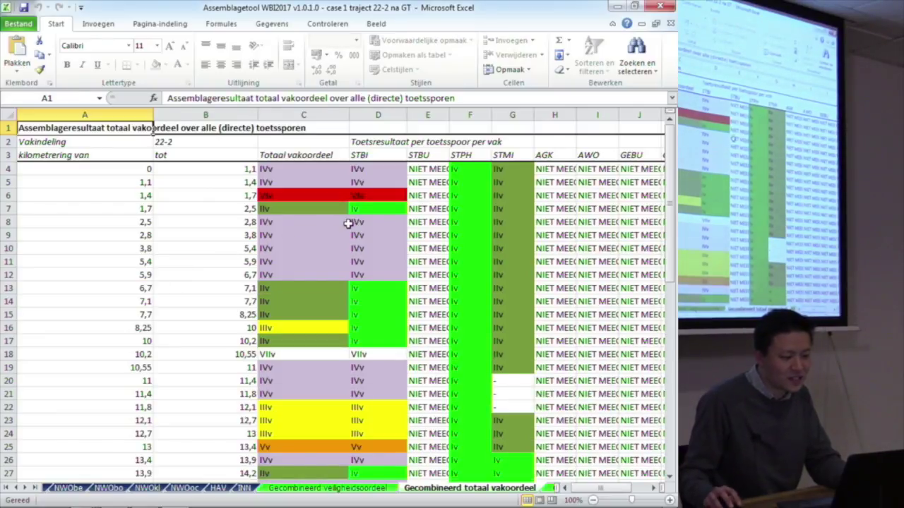
scroll(375, 203, down, 2)
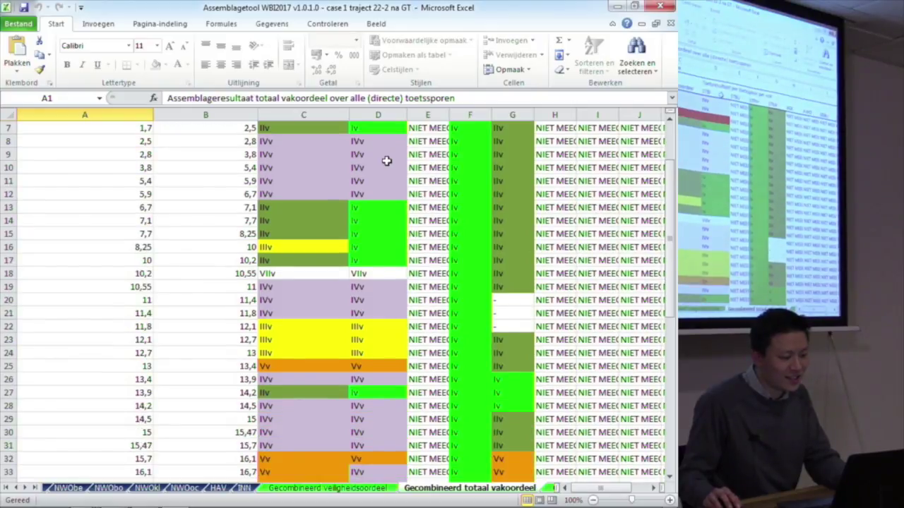
scroll(387, 159, up, 2)
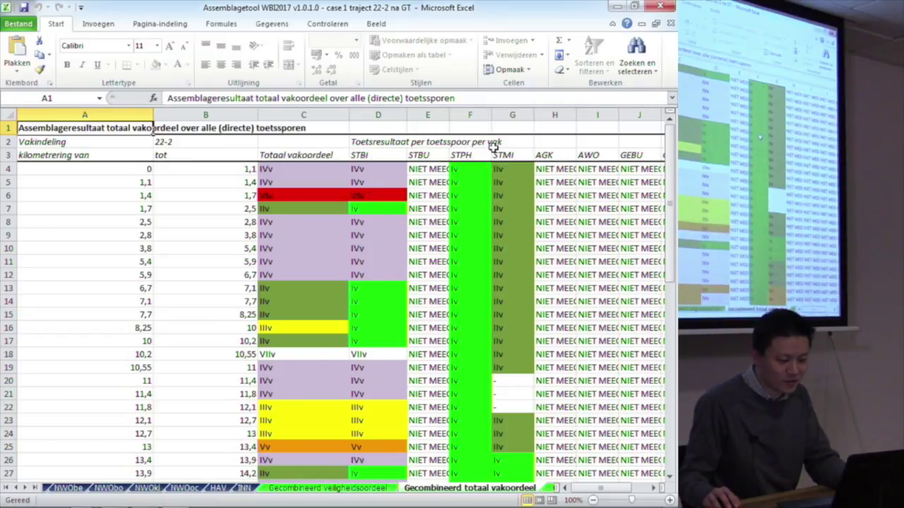
scroll(474, 208, down, 7)
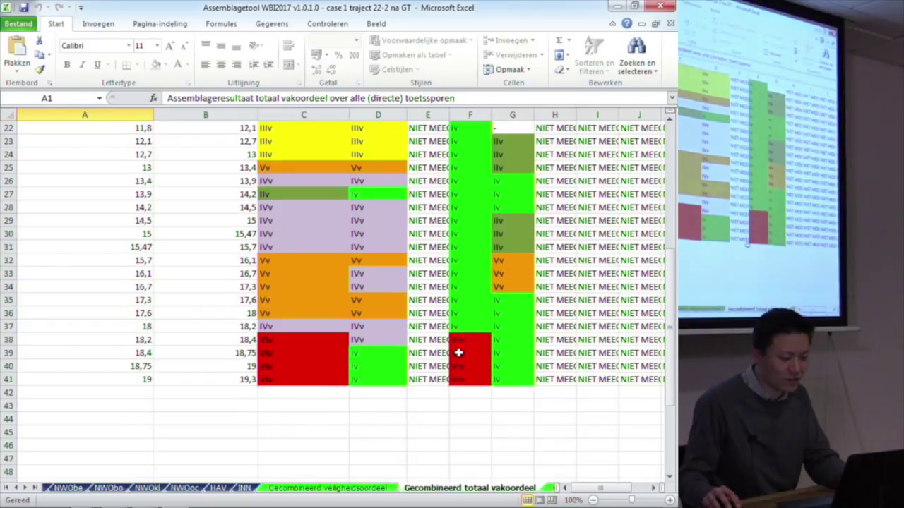
scroll(478, 337, up, 4)
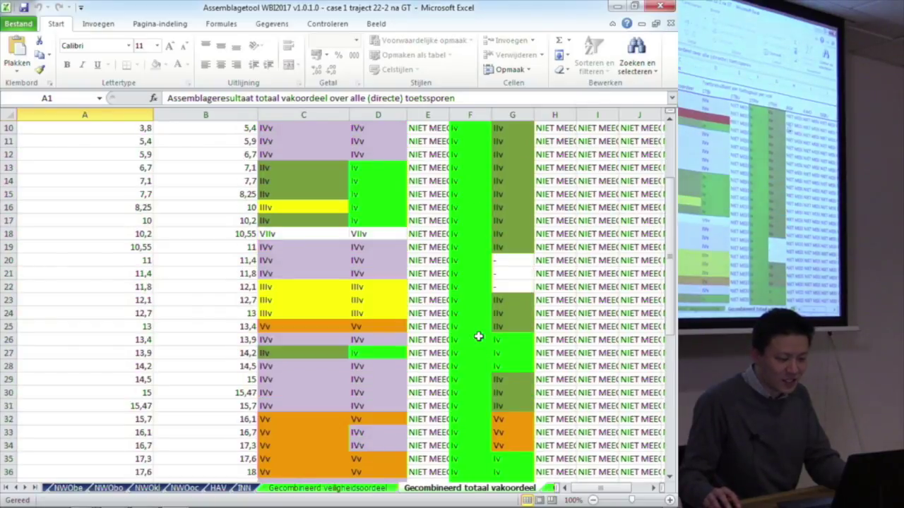
scroll(478, 337, up, 3)
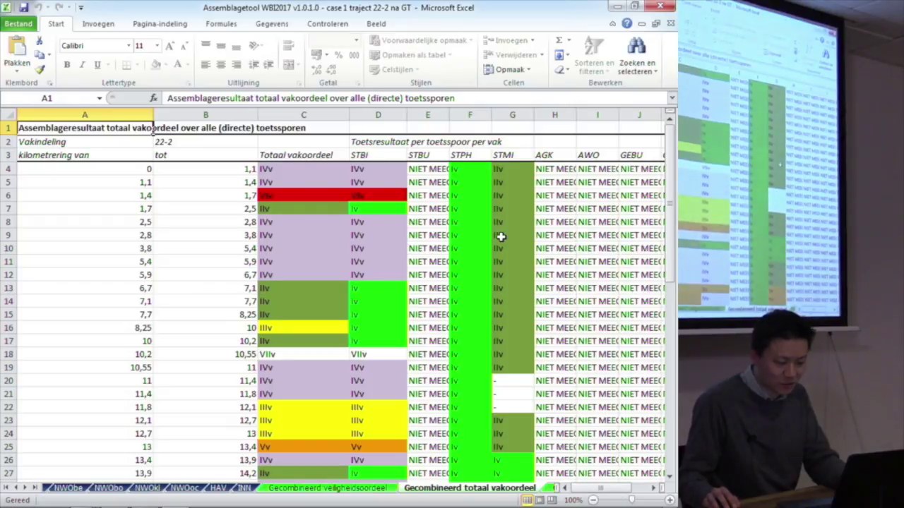
scroll(503, 282, down, 2)
scroll(521, 252, down, 3)
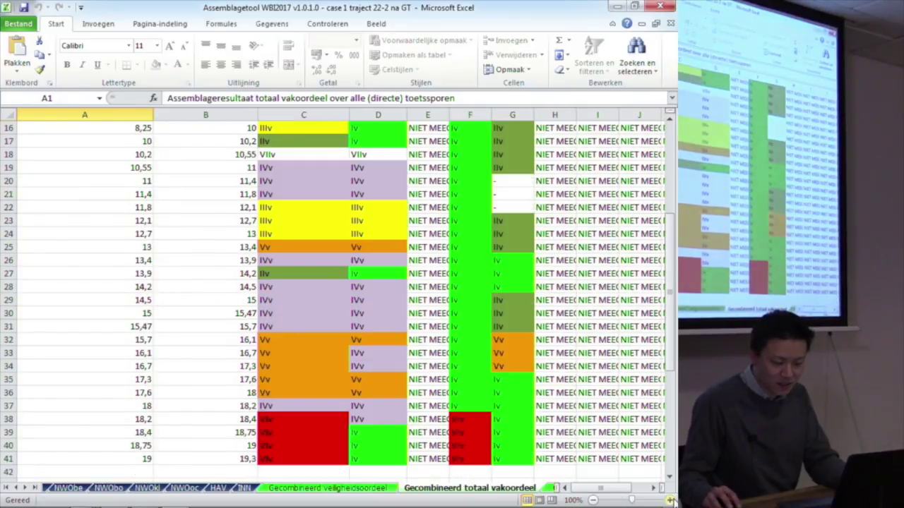
Step: Examine the GEKB verdicts for all sections alongside the other toetssporen on the Gecombineerd totaal vakoordeel sheet
drag(606, 488, 629, 490)
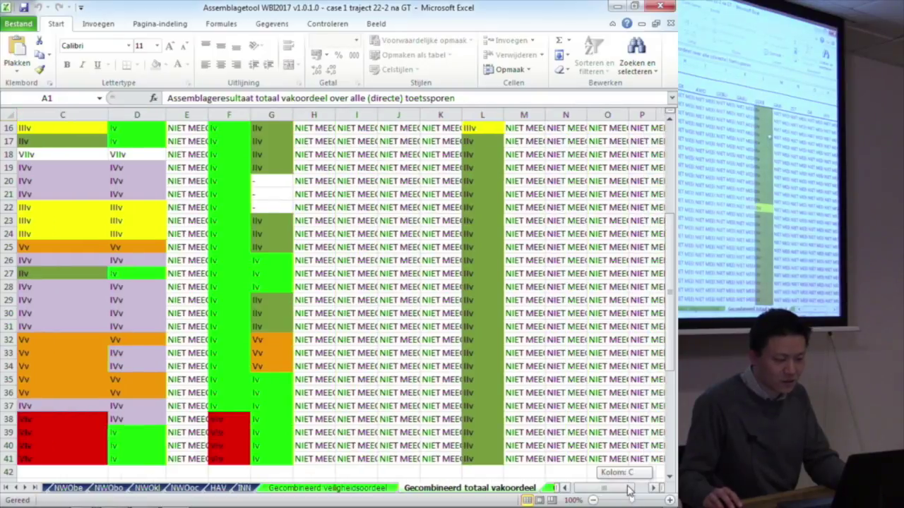
scroll(470, 149, up, 5)
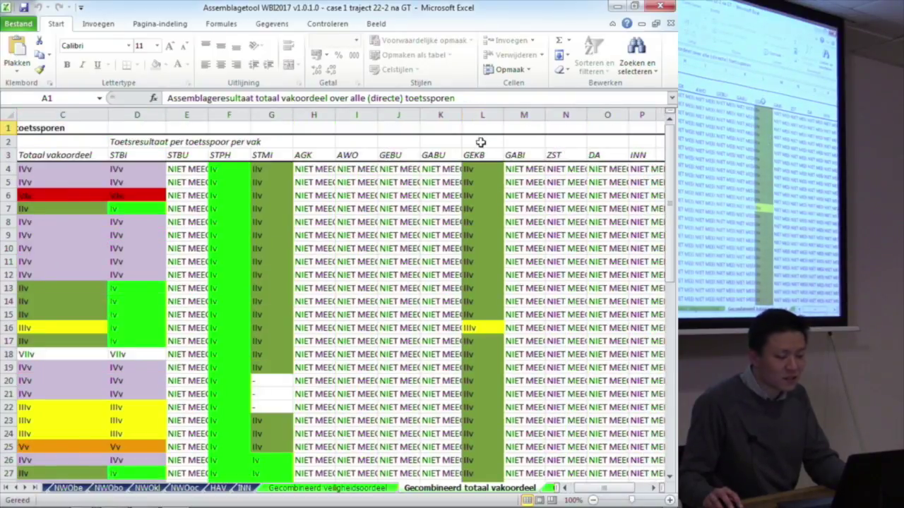
scroll(492, 216, down, 1)
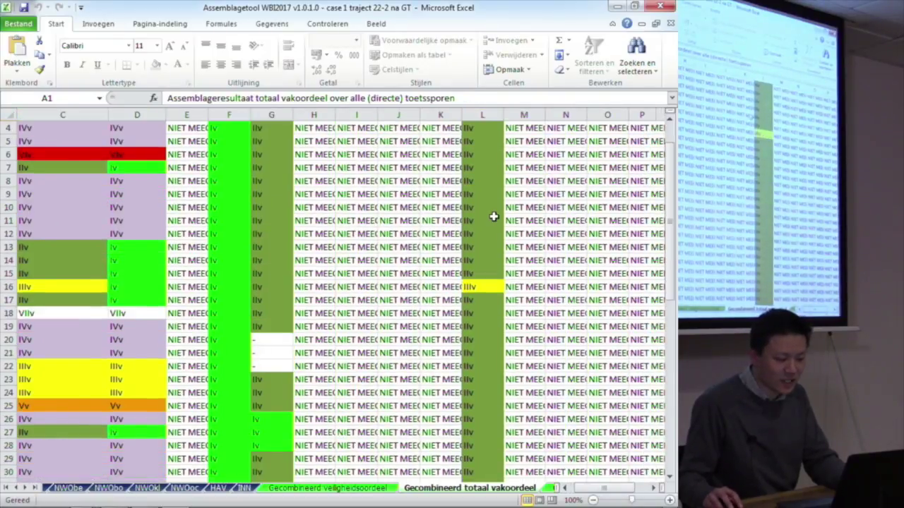
scroll(491, 216, down, 2)
scroll(490, 216, down, 2)
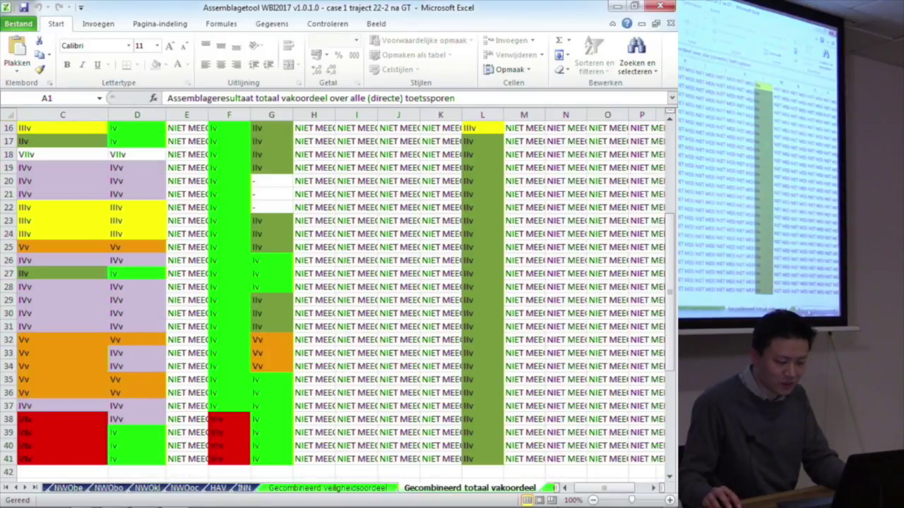
Step: Return to the kilometre columns and review the total verdicts of the first sections, including the one from 10,2 to 10,55
scroll(356, 320, left, 2)
scroll(357, 320, up, 4)
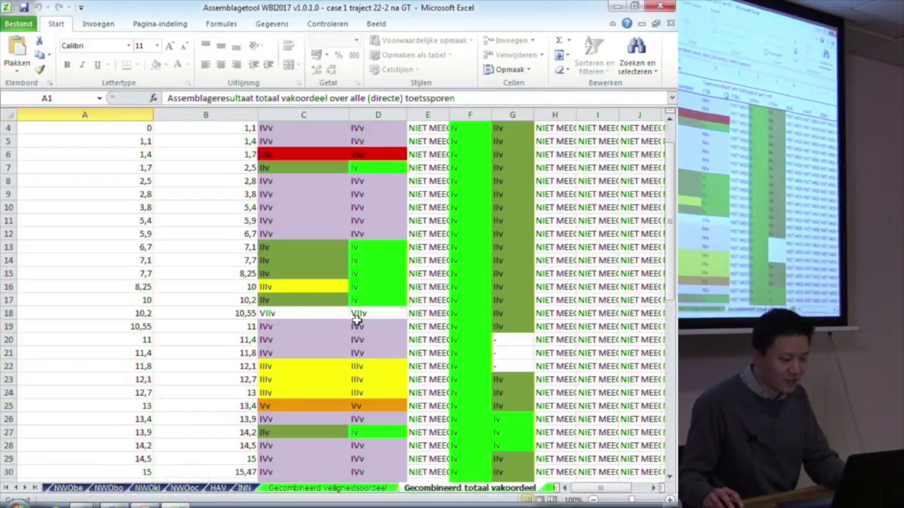
scroll(356, 320, up, 1)
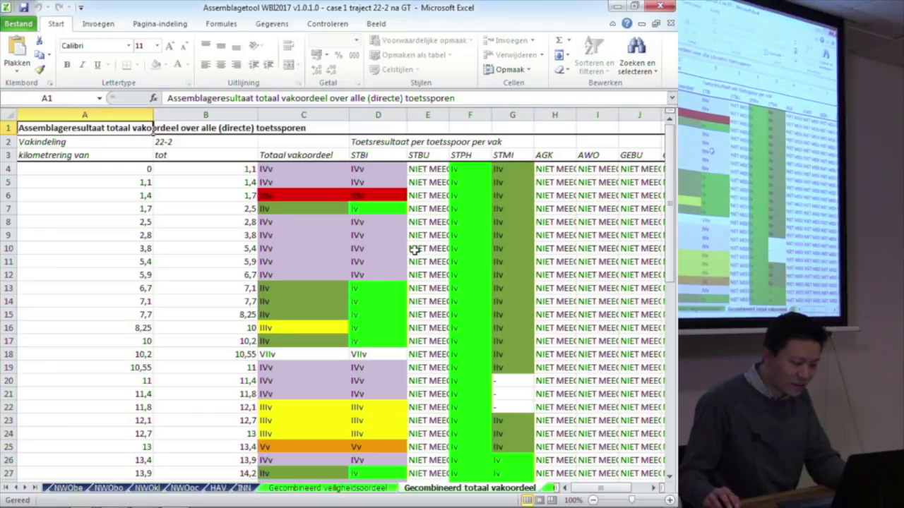
scroll(370, 244, down, 1)
scroll(371, 239, up, 1)
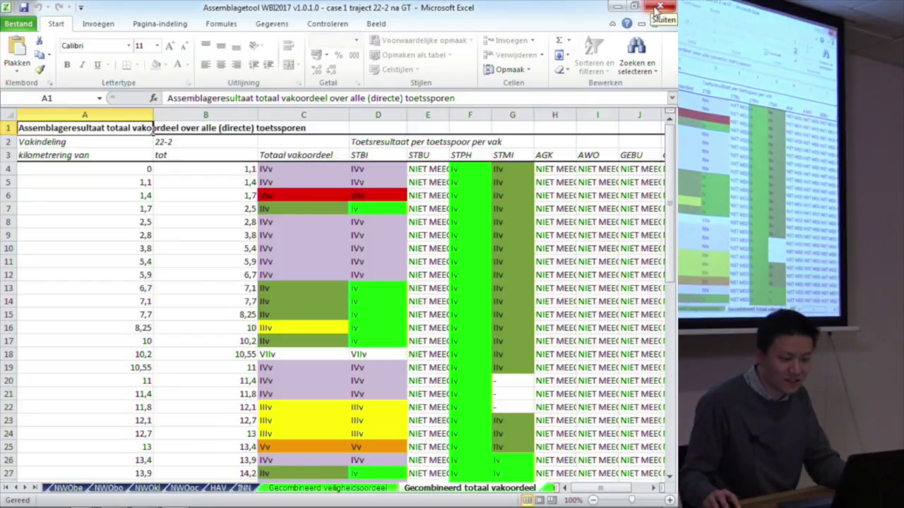
Step: Close the na GT workbook without saving and open the case 1 traject 22-2 na TOM workbook with its macros enabled
click(653, 13)
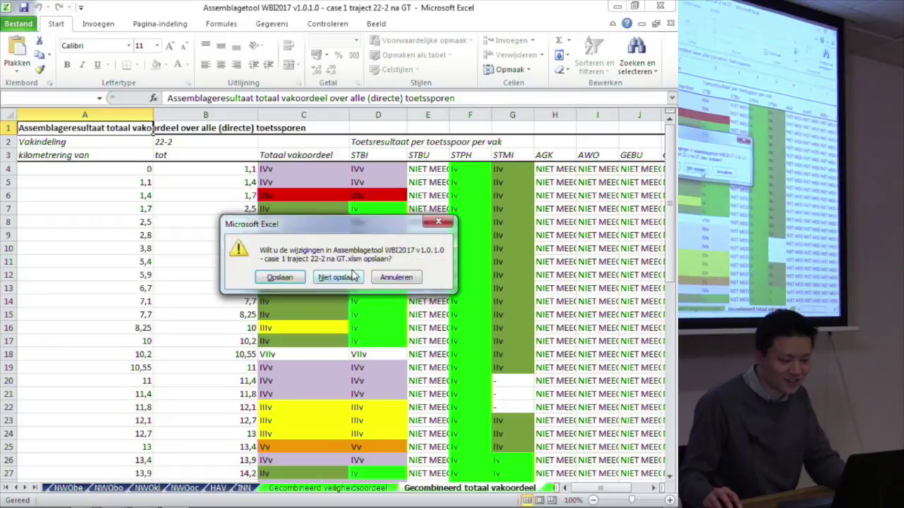
click(338, 277)
click(280, 178)
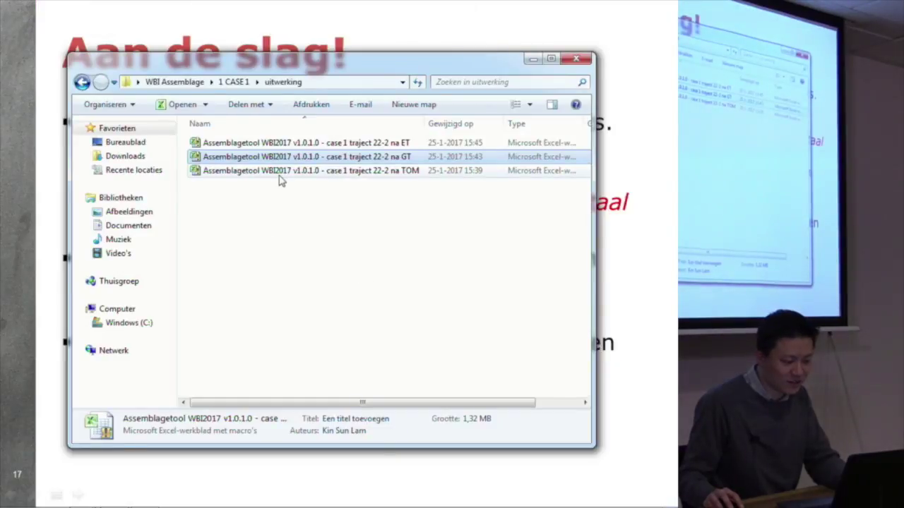
double_click(279, 178)
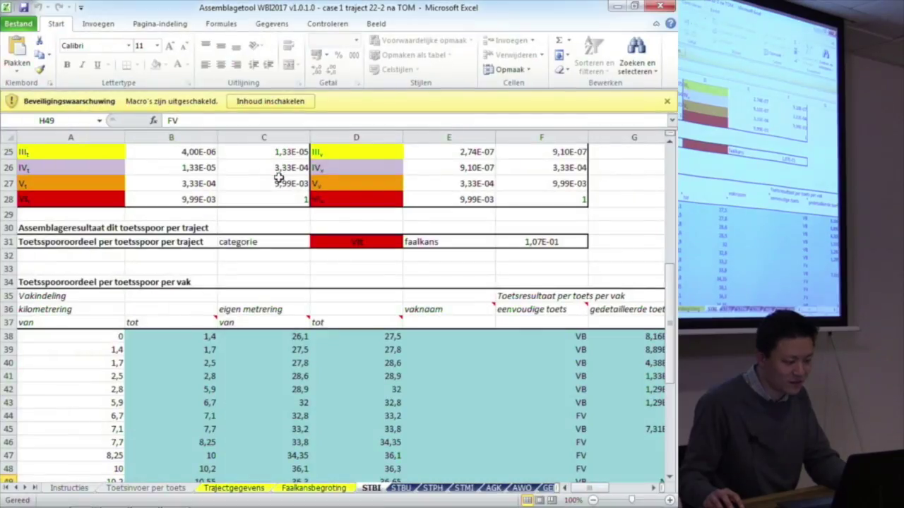
click(276, 102)
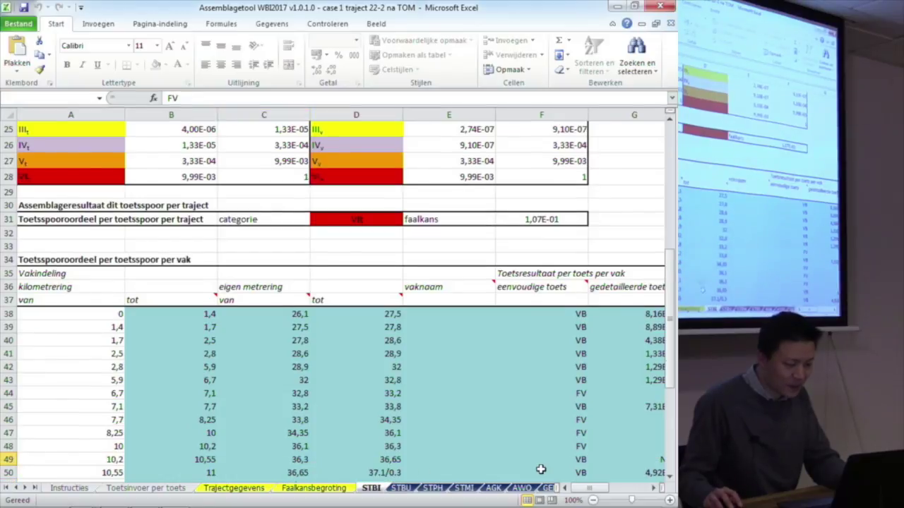
Step: Review the toets op maat result and resulting verdict for the section from 10,2 to 10,55 on the STBI sheet
scroll(408, 470, up, 8)
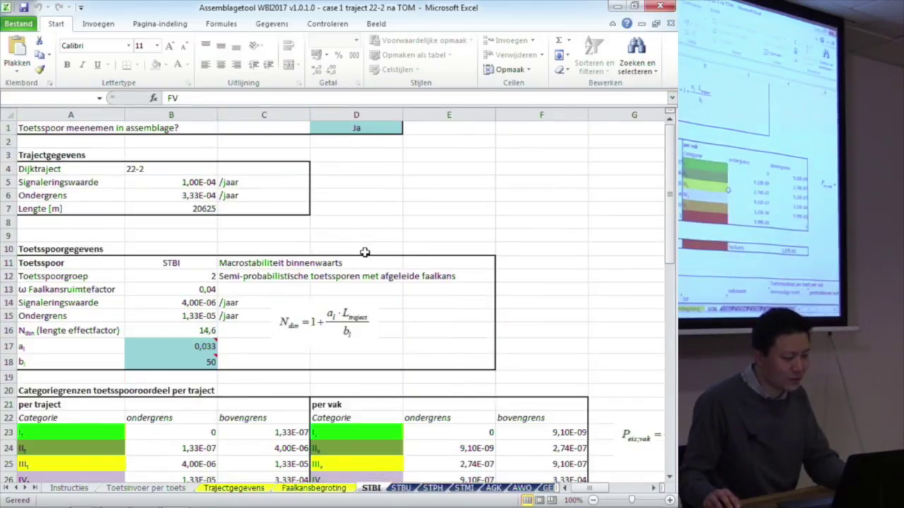
scroll(403, 304, down, 4)
scroll(404, 303, down, 6)
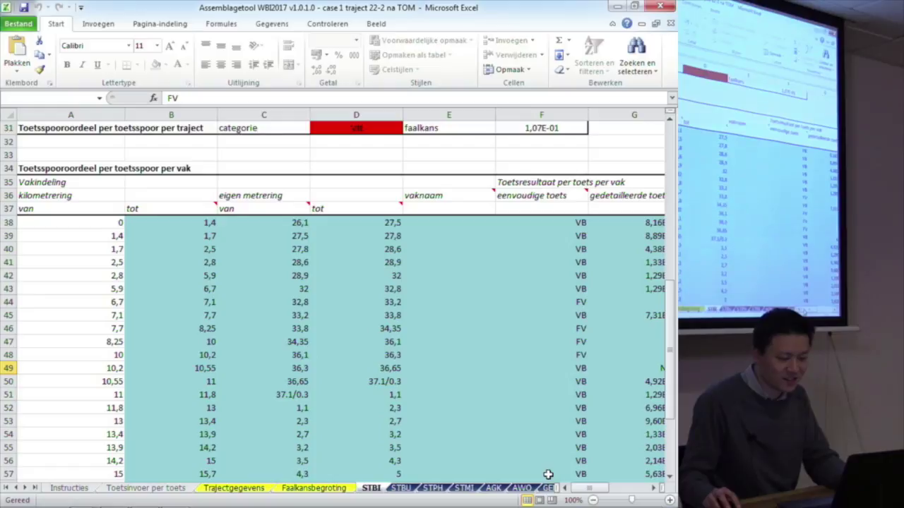
drag(586, 488, 599, 488)
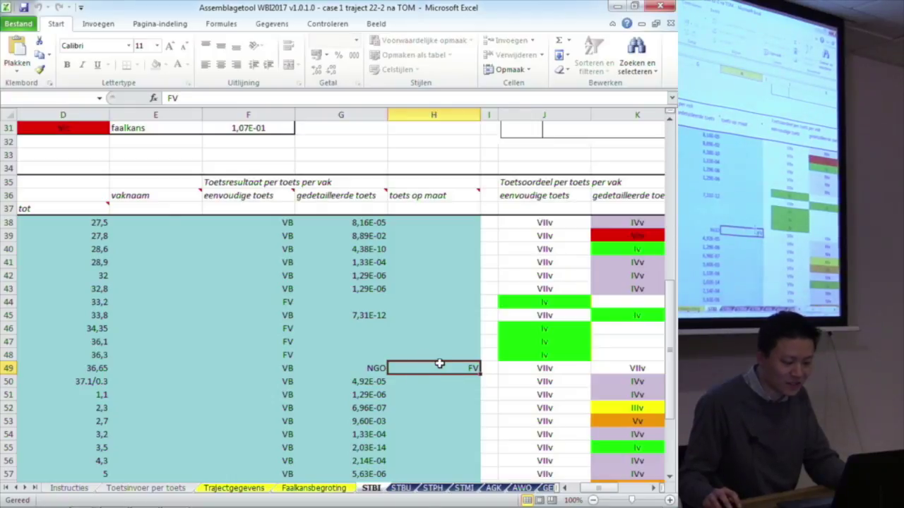
mouse_move(463, 503)
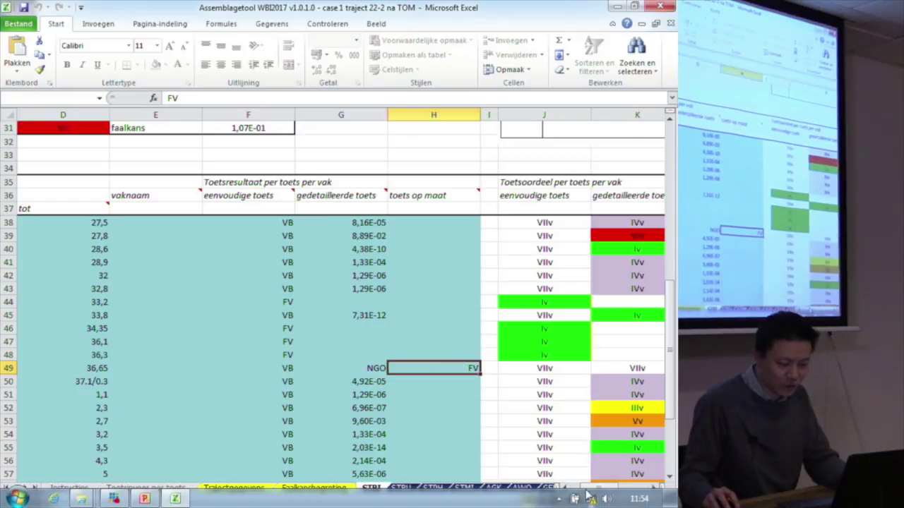
drag(591, 488, 597, 491)
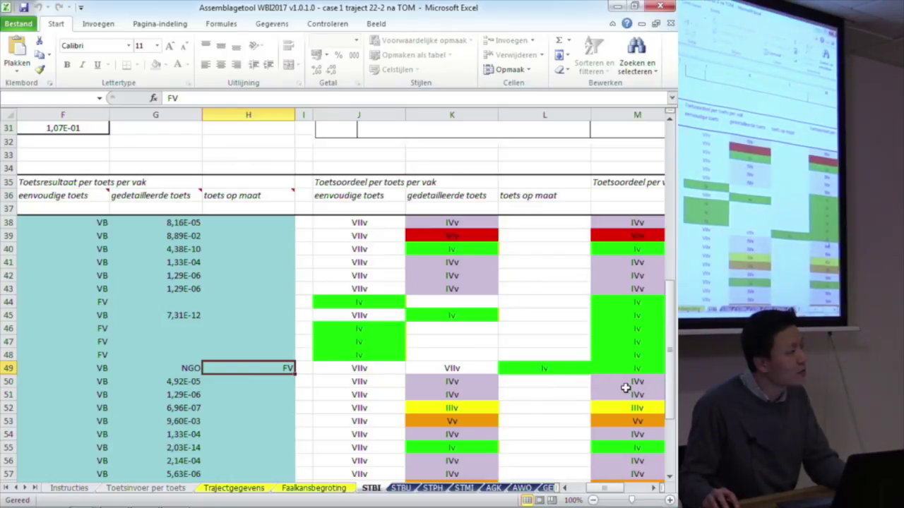
scroll(619, 261, down, 1)
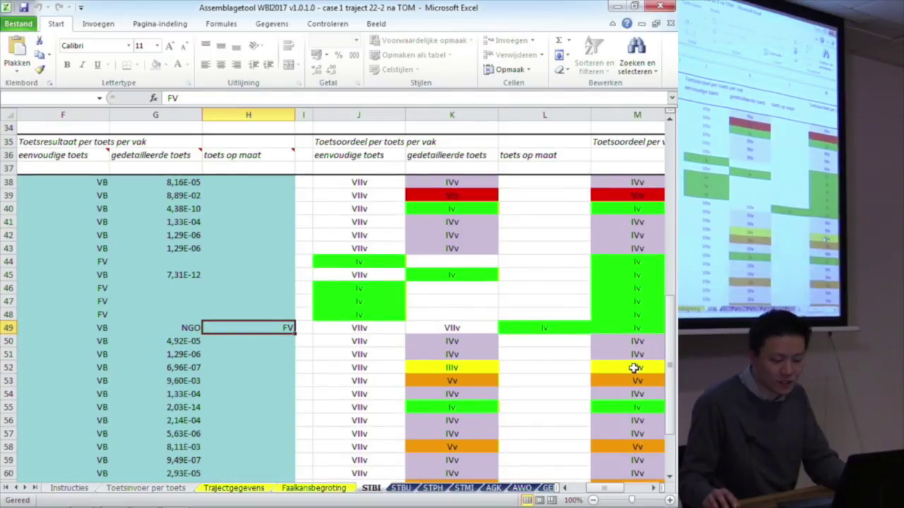
Step: Return to the kilometre columns of the STBI sheet and check the trajectory verdict against the category boundaries
drag(604, 488, 577, 496)
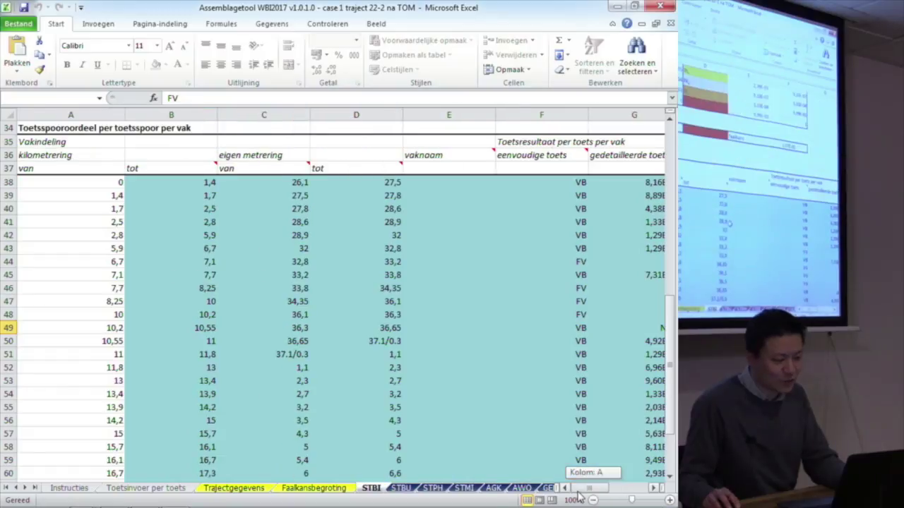
scroll(403, 353, up, 4)
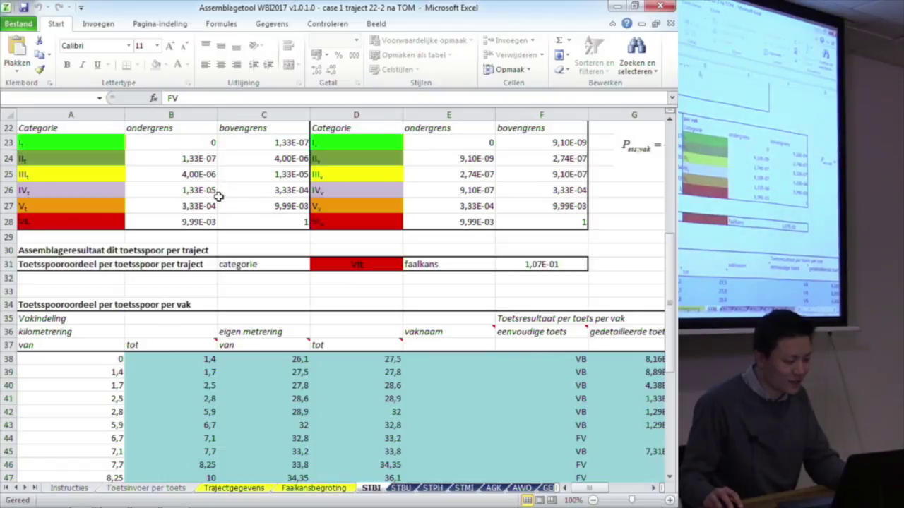
scroll(212, 226, up, 2)
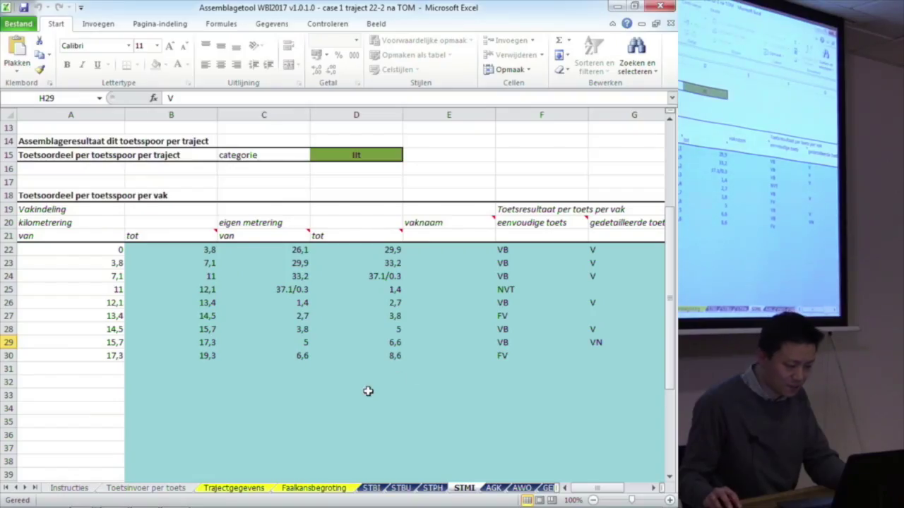
Step: Examine the toets op maat result and verdict for section 15,7 to 17,3 on the STMI sheet, plus the trajectory verdict
drag(574, 494, 615, 493)
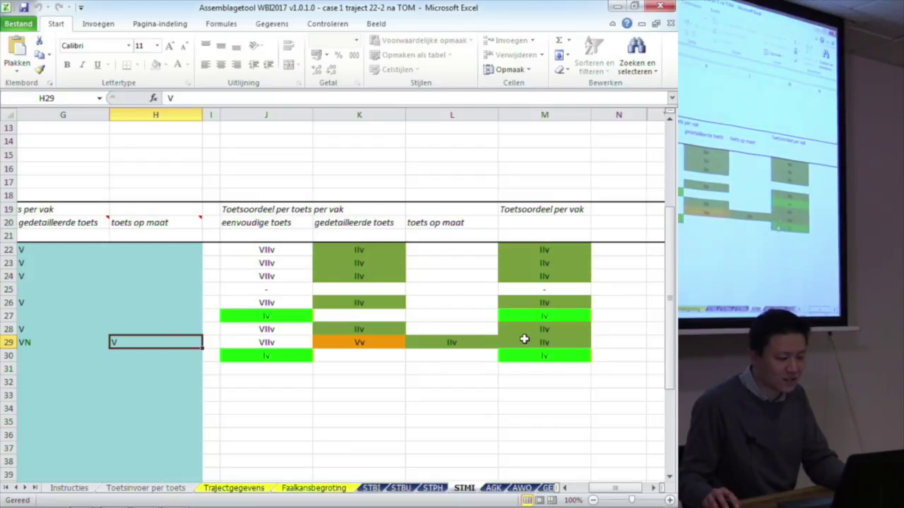
click(575, 489)
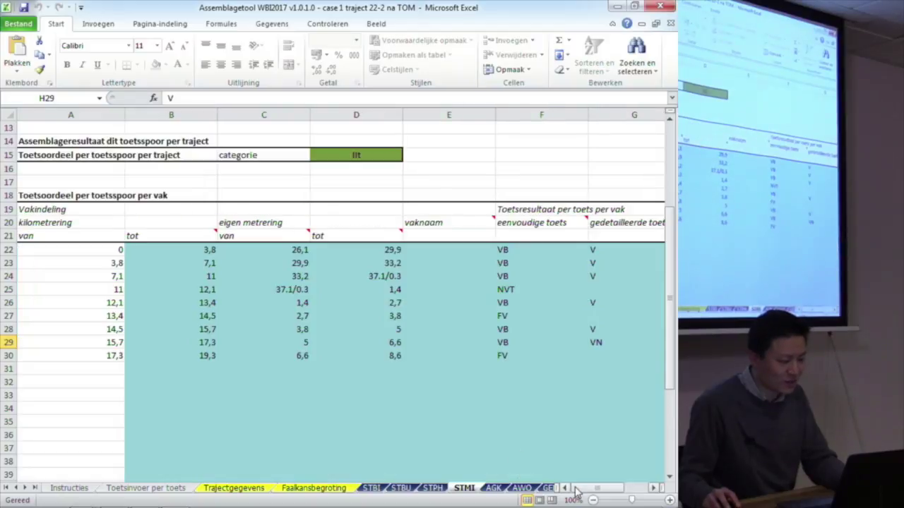
scroll(286, 180, up, 1)
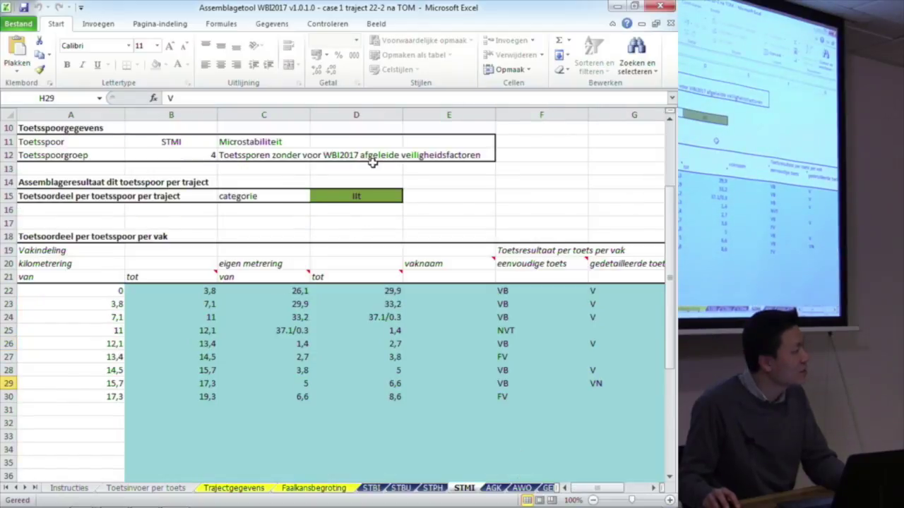
Step: Open the Gecombineerd veiligheidsoordeel sheet and review the category and failure probability per toetsspoor down to the combined safety verdict
mouse_move(373, 506)
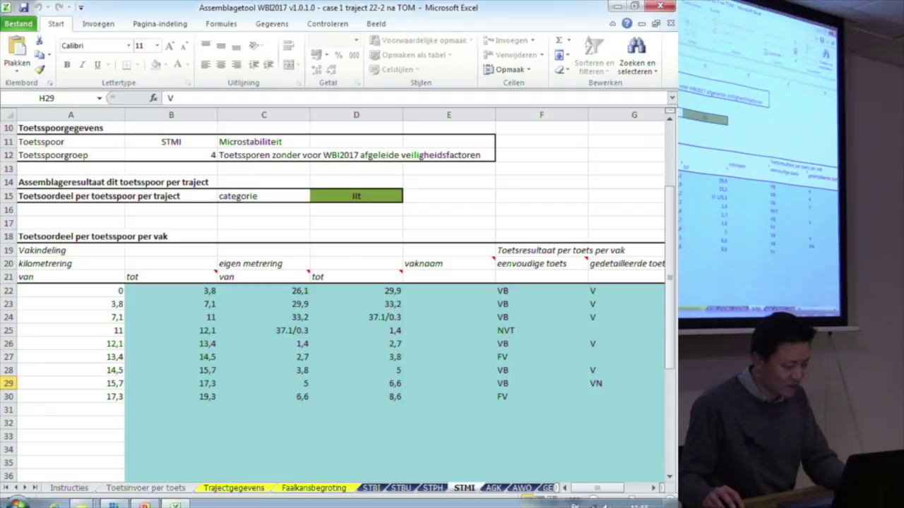
click(34, 488)
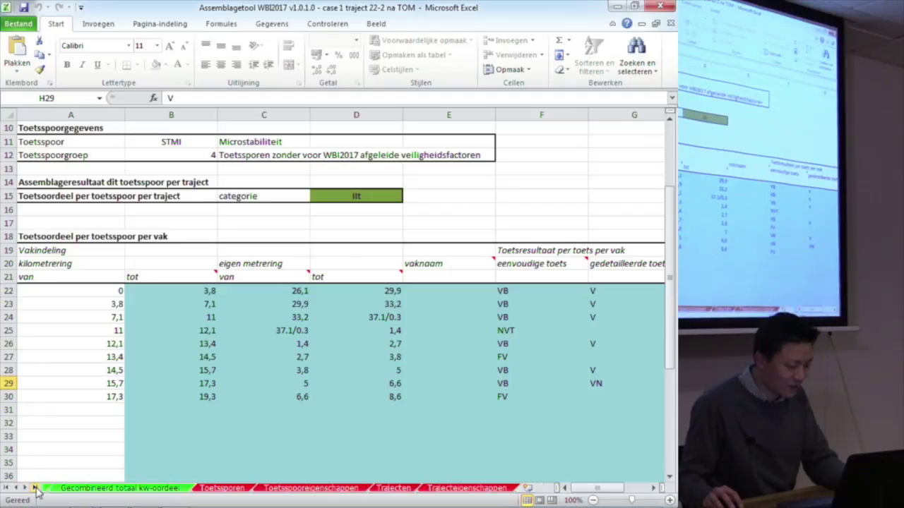
click(15, 488)
click(16, 488)
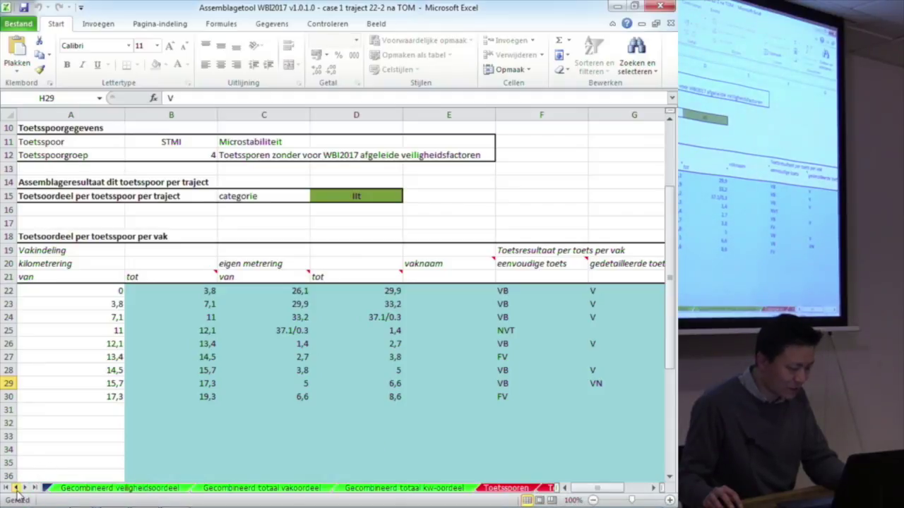
click(120, 488)
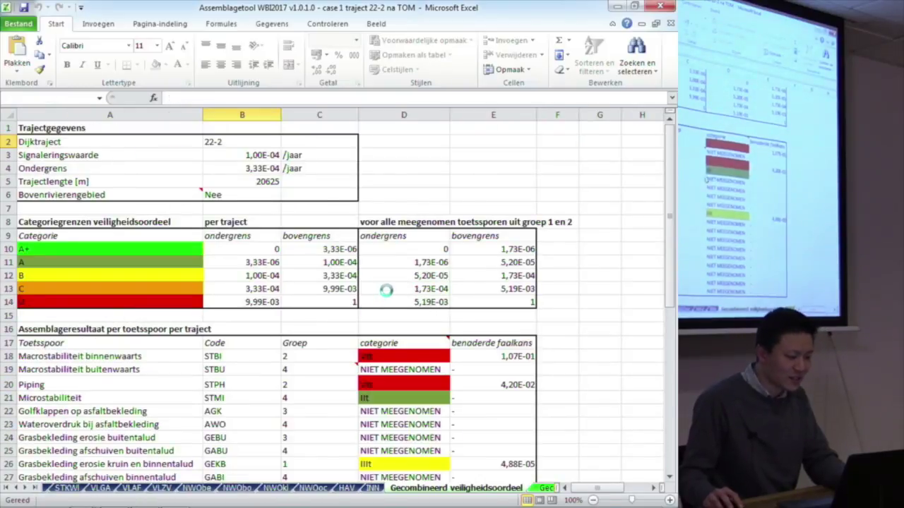
scroll(332, 261, down, 3)
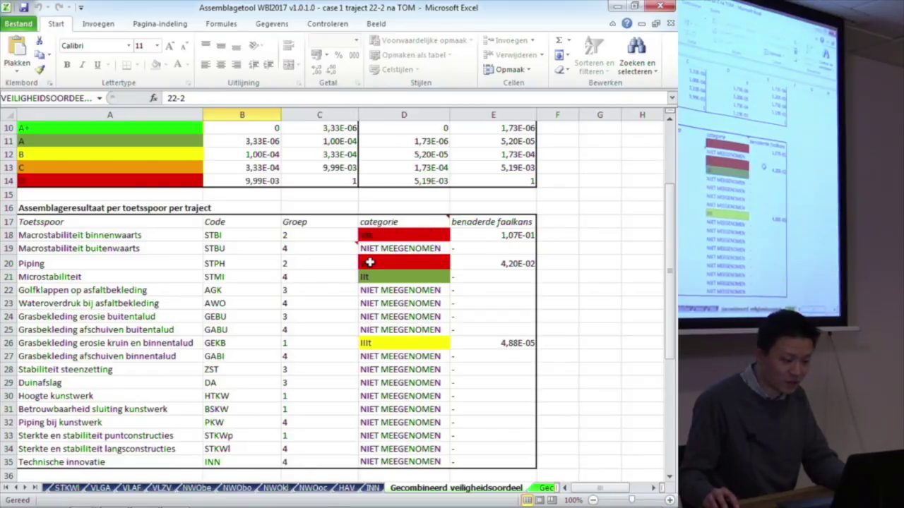
scroll(417, 292, down, 1)
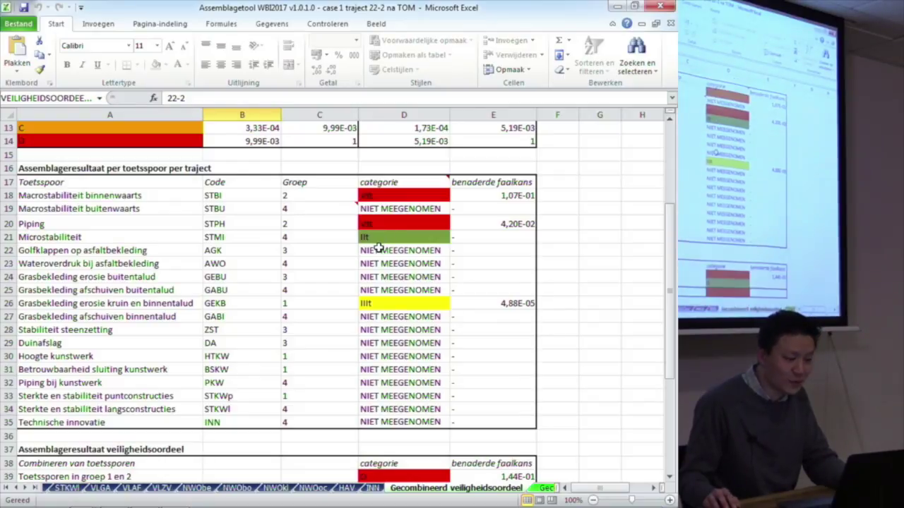
scroll(379, 247, down, 1)
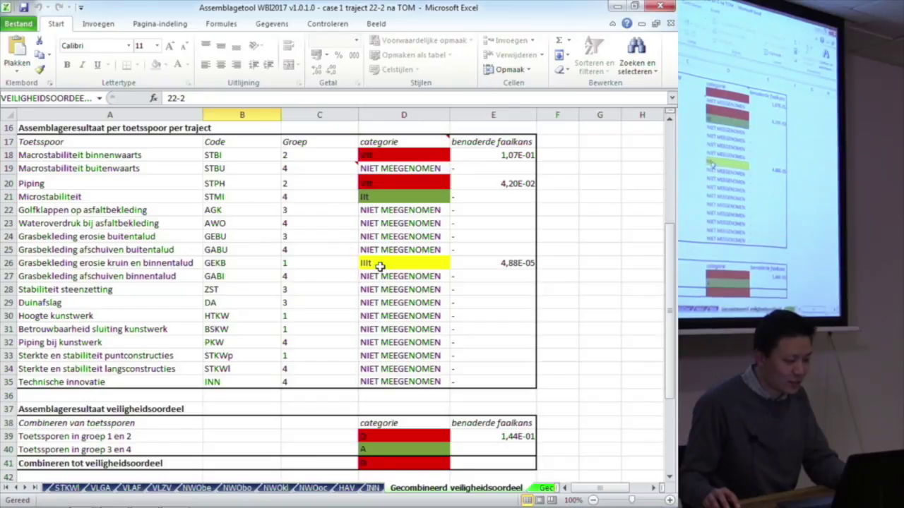
scroll(385, 260, down, 2)
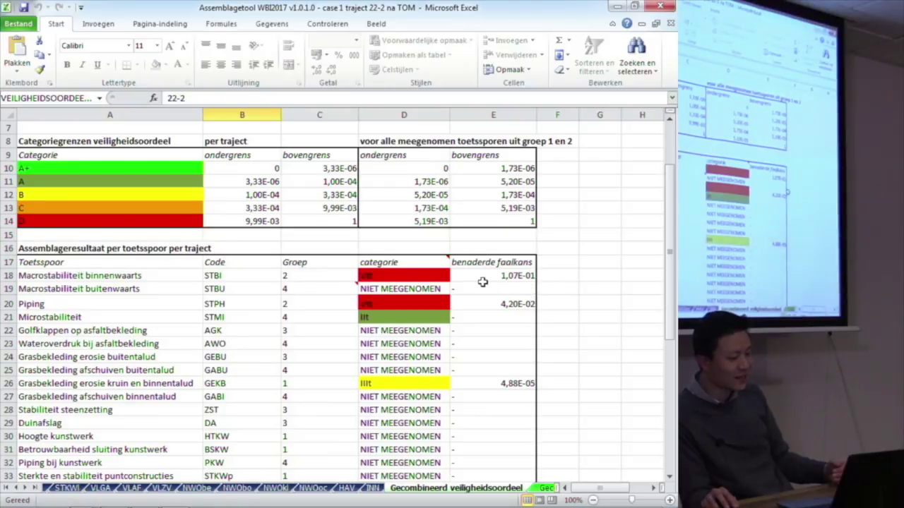
Step: Compare the combined verdict for groups 1 to 4 with the category boundaries and the individual toetsspoor results
scroll(494, 290, down, 3)
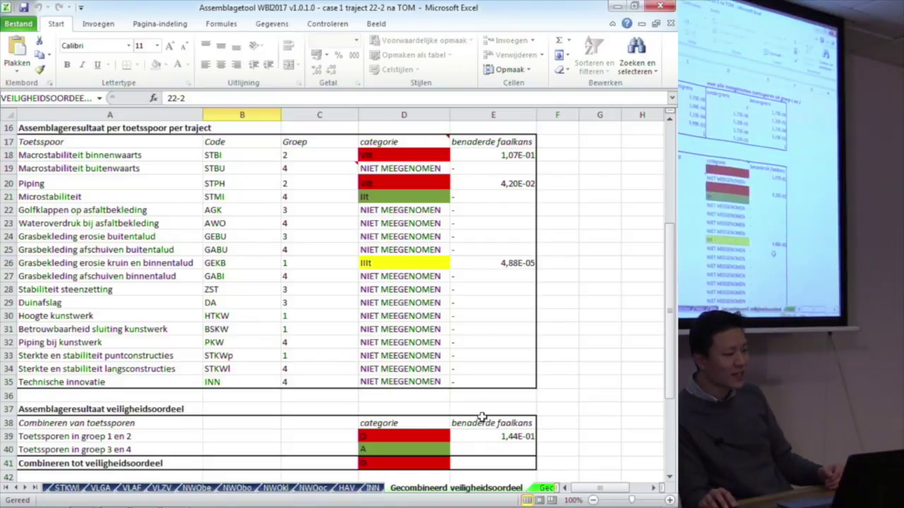
scroll(505, 399, up, 5)
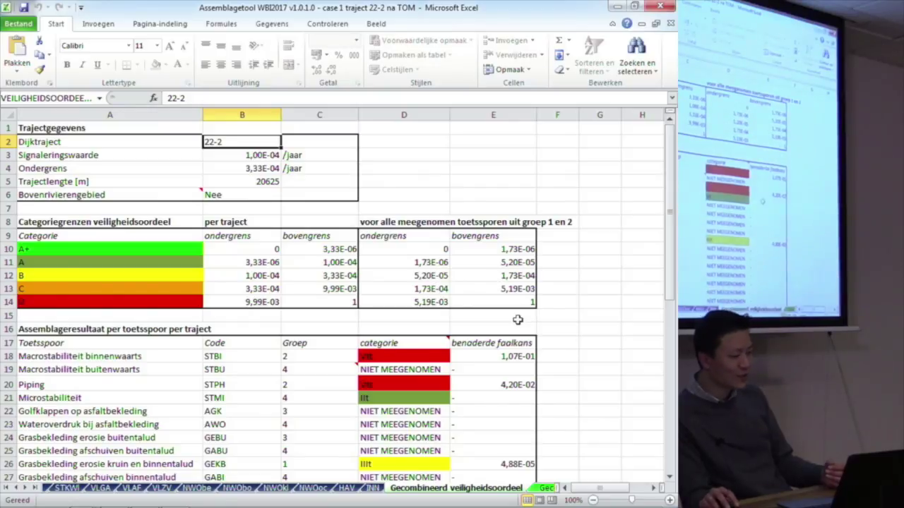
scroll(515, 318, down, 2)
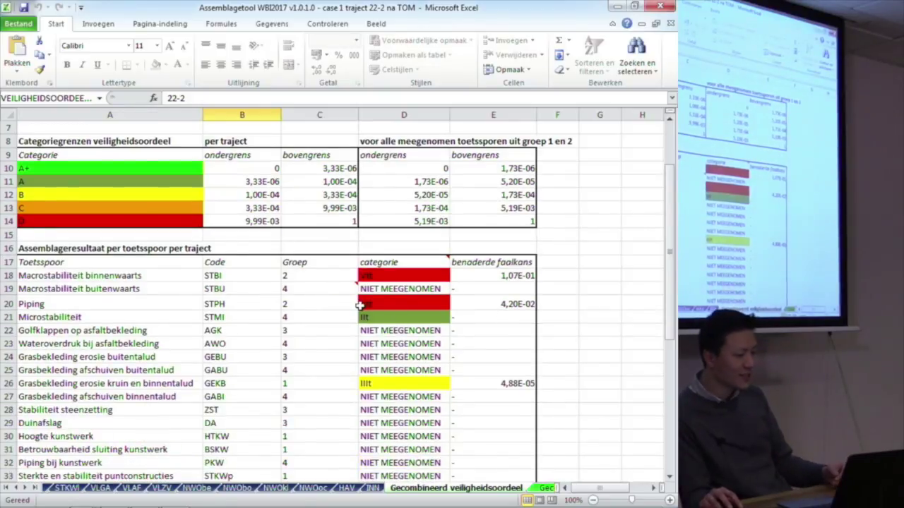